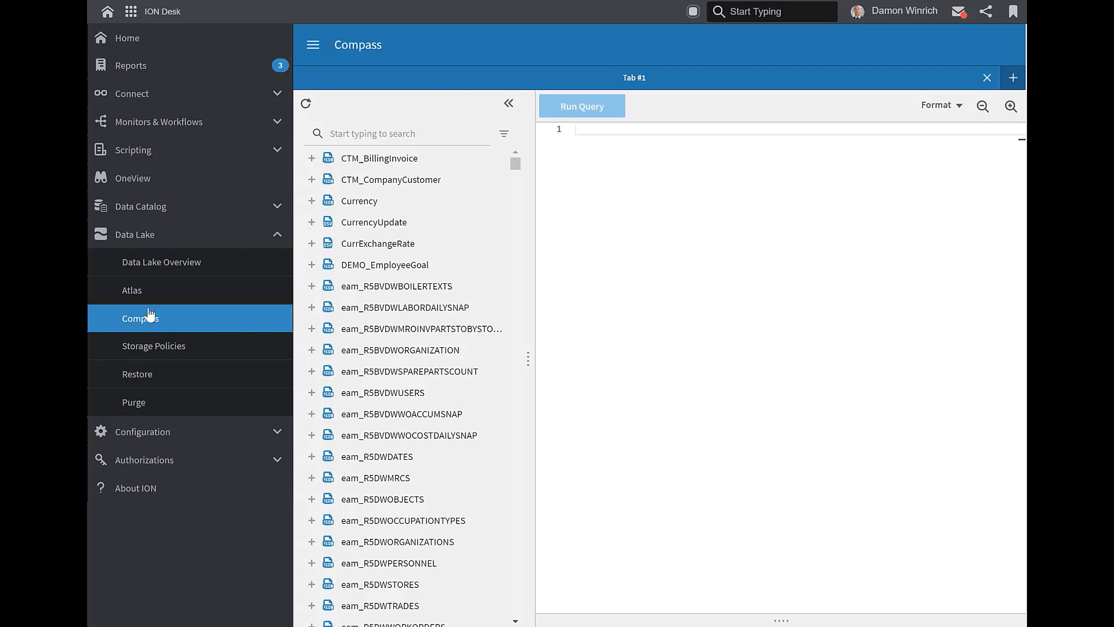
Filter the Compass object list by "wfm_empl" and collapse the ION Desk navigation menu
{"action": "left_click", "coordinate": [377, 129]}
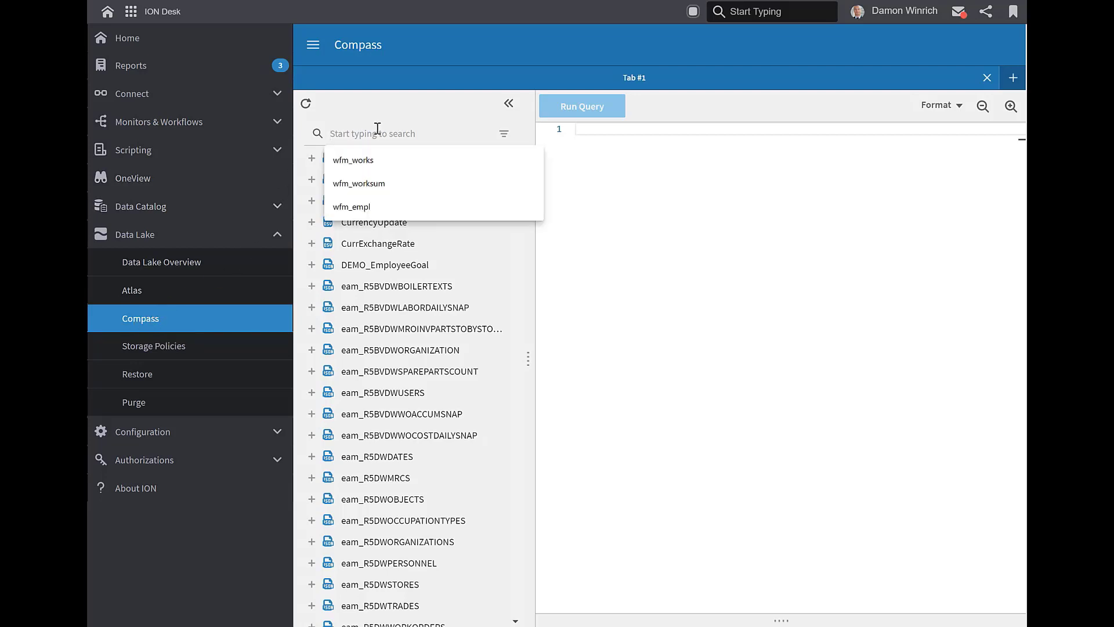
{"action": "type", "text": "WFM_E"}
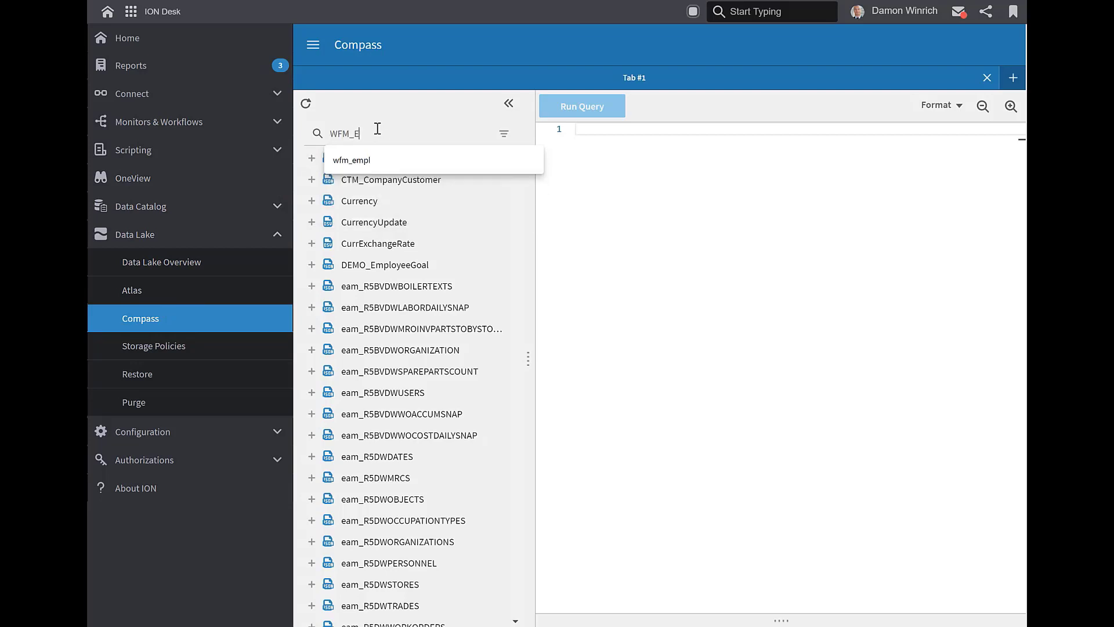
{"action": "left_click", "coordinate": [371, 161]}
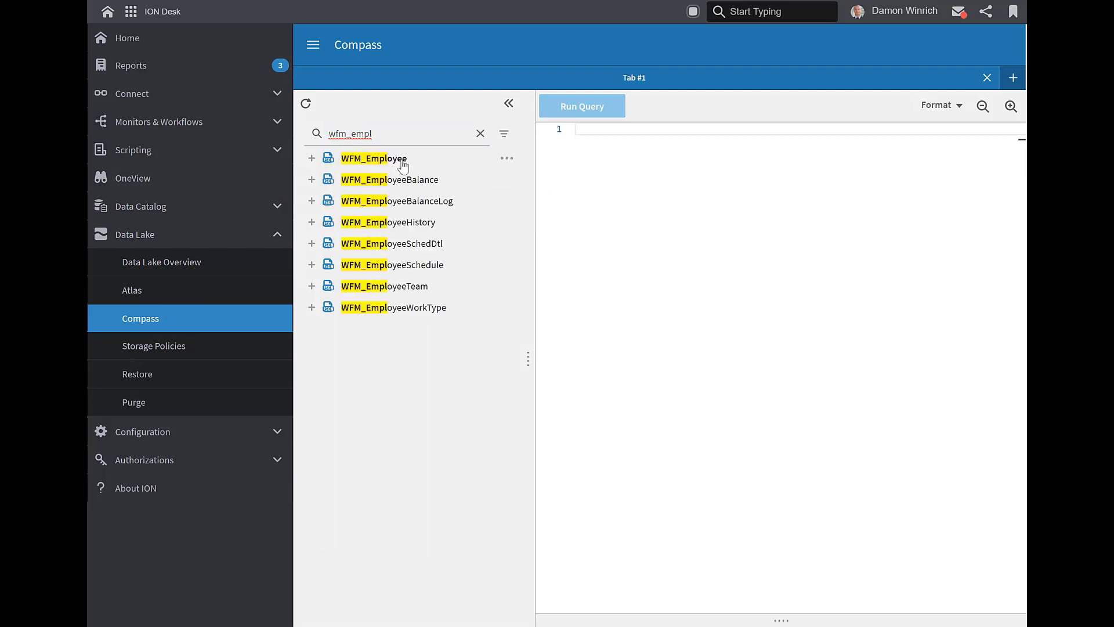
{"action": "left_click", "coordinate": [313, 45]}
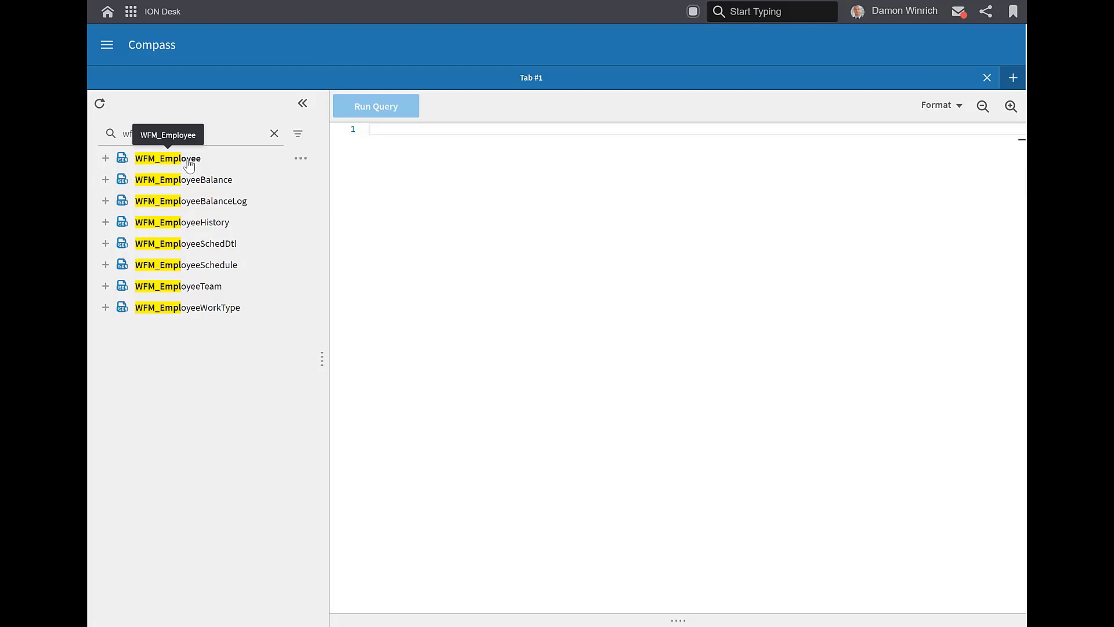
Generate a standard SELECT query for the WFM_Employee object
{"action": "left_click", "coordinate": [301, 164]}
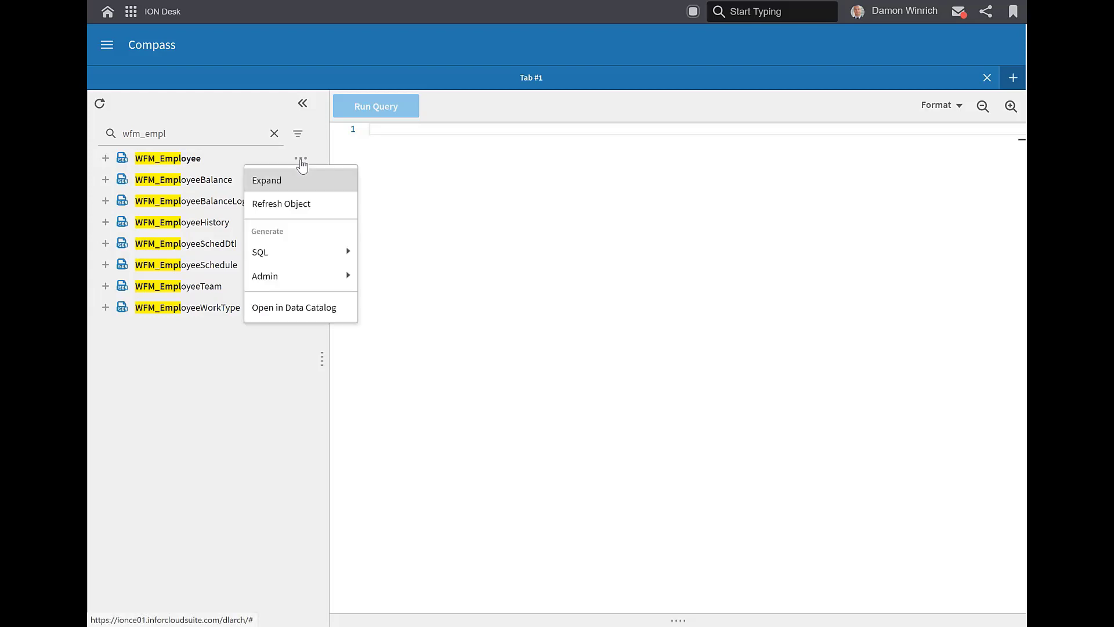
{"action": "mouse_move", "coordinate": [280, 251]}
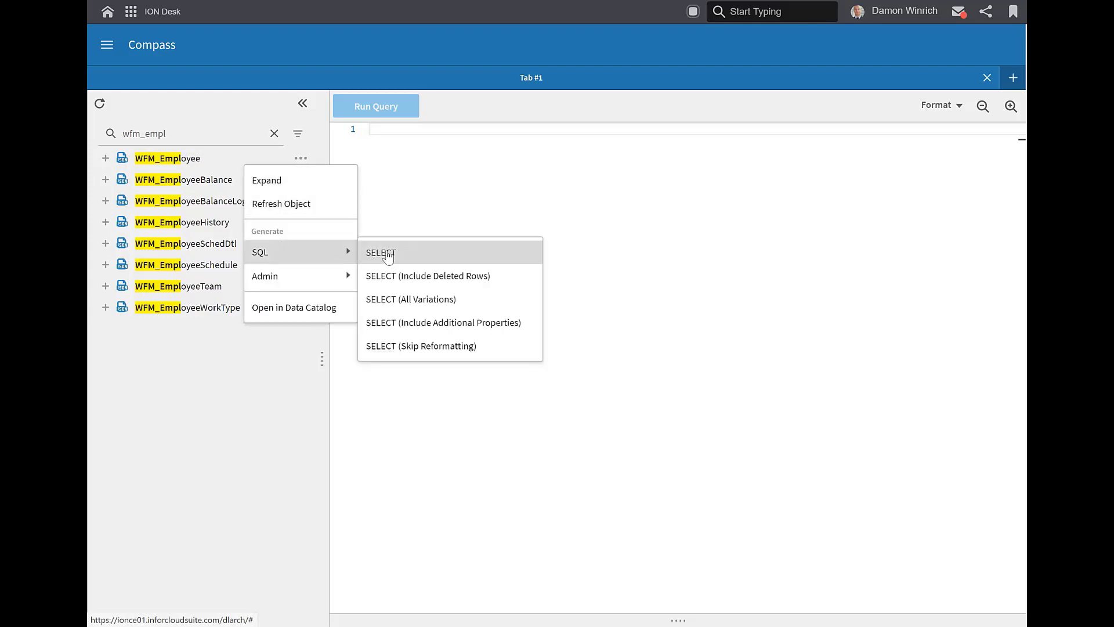
{"action": "left_click", "coordinate": [397, 257]}
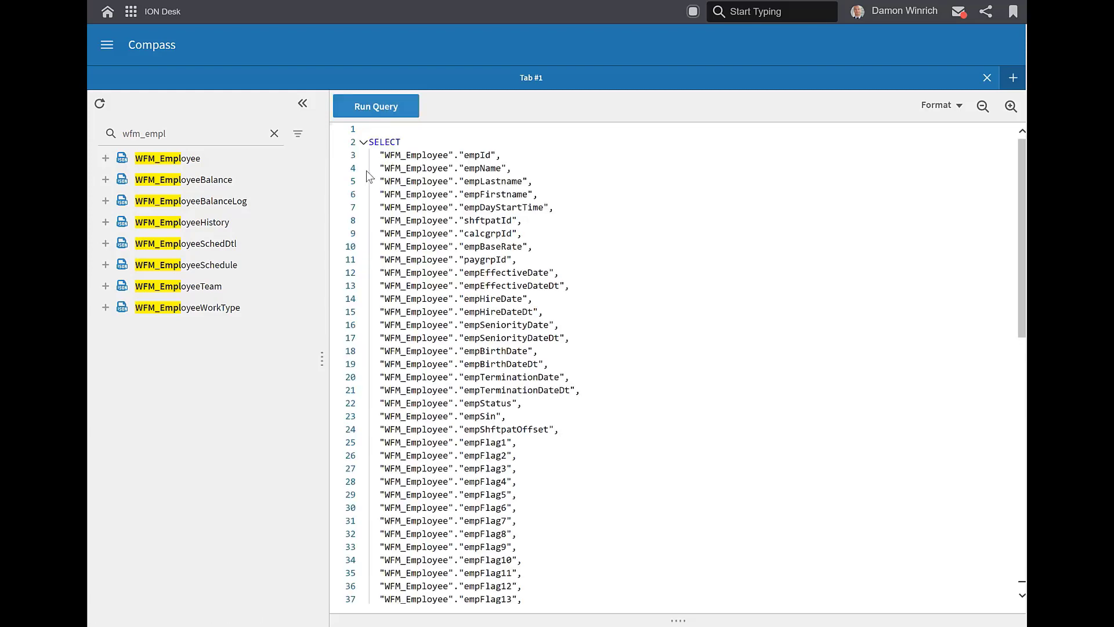
Expand the WFM_Employee object and review its properties alongside the columns in the generated query
{"action": "left_click", "coordinate": [106, 159]}
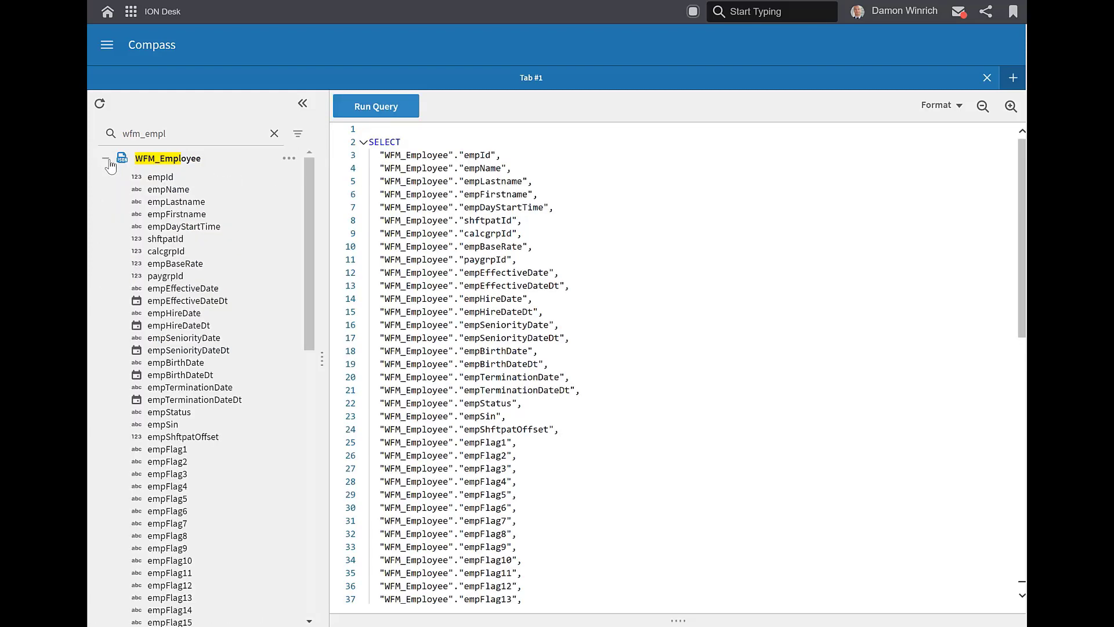
{"action": "scroll", "coordinate": [459, 352], "scroll_direction": "down", "scroll_amount": 10}
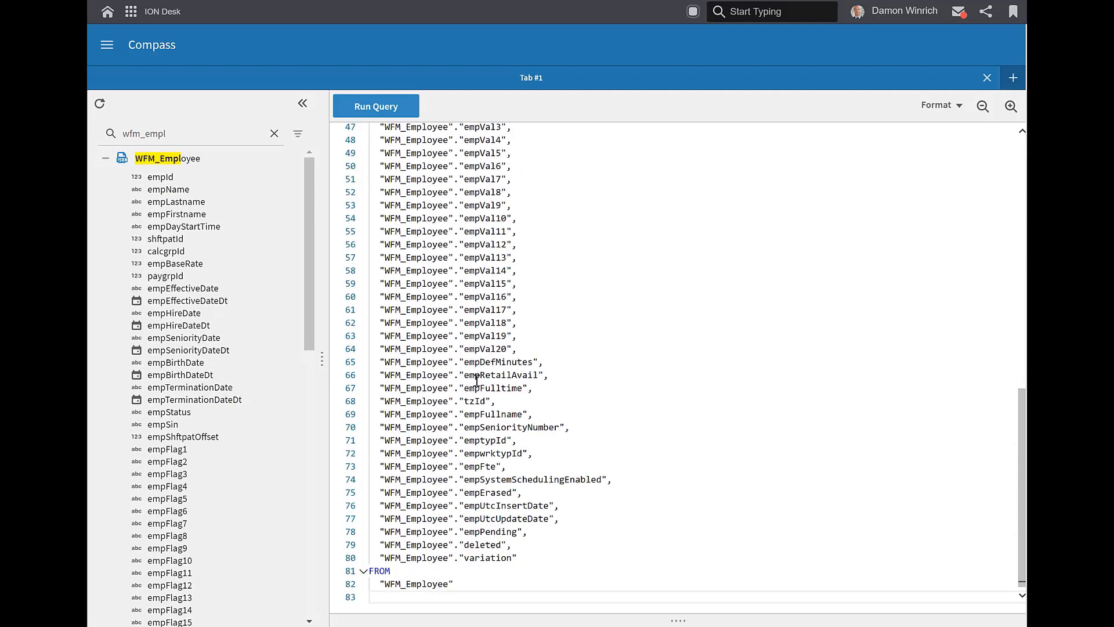
{"action": "scroll", "coordinate": [447, 388], "scroll_direction": "up", "scroll_amount": 10}
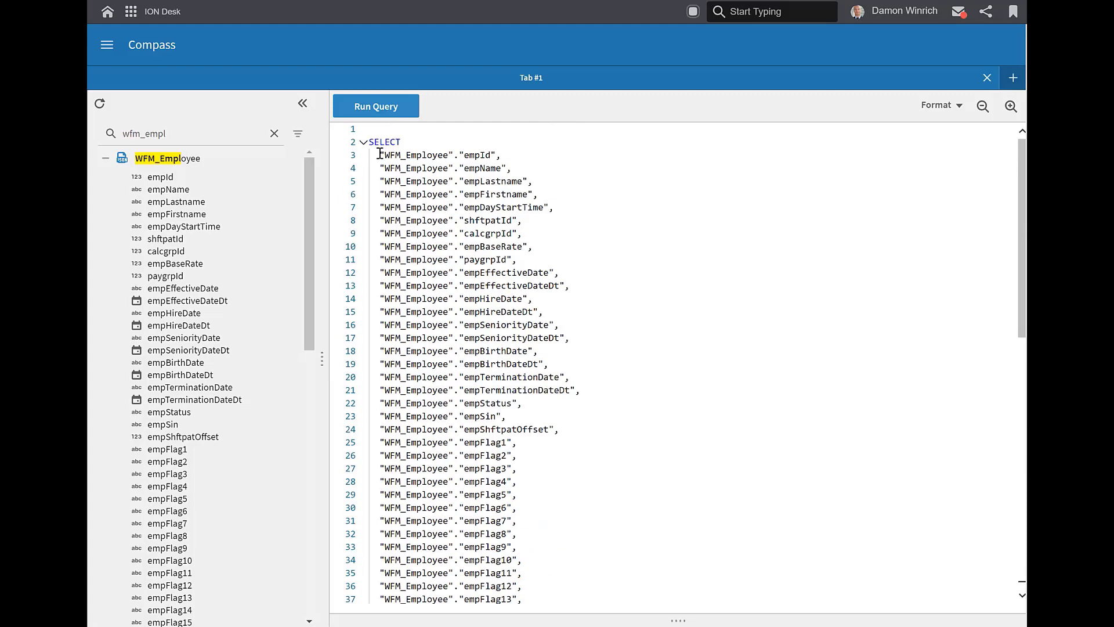
Clear the entire generated query from the editor
{"action": "left_click", "coordinate": [593, 197]}
{"action": "key", "text": "ctrl+a"}
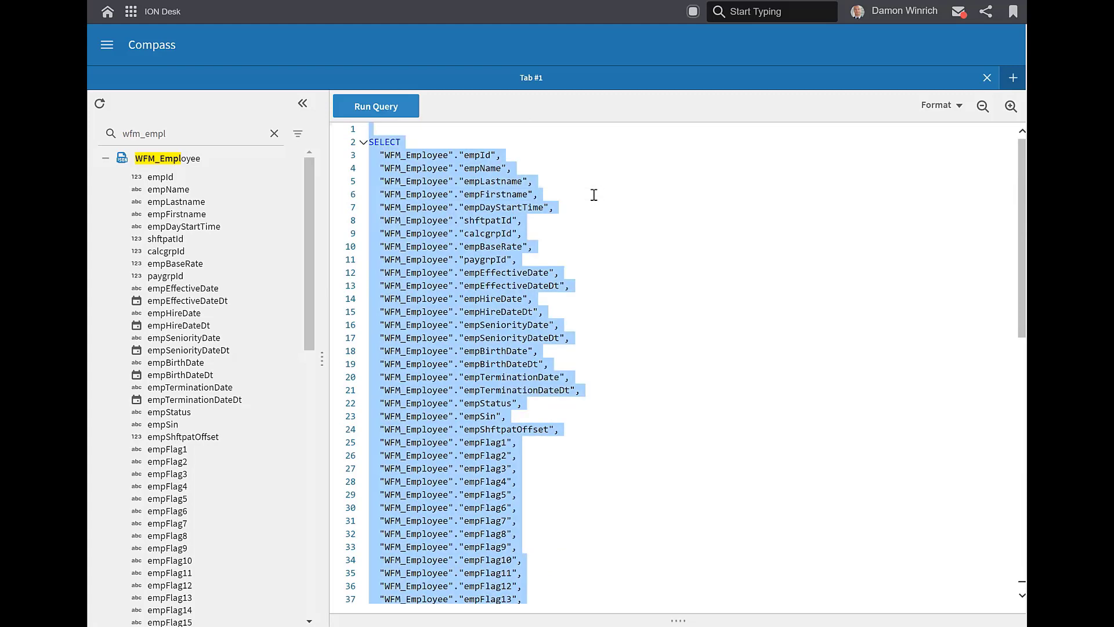
{"action": "key", "text": "Delete"}
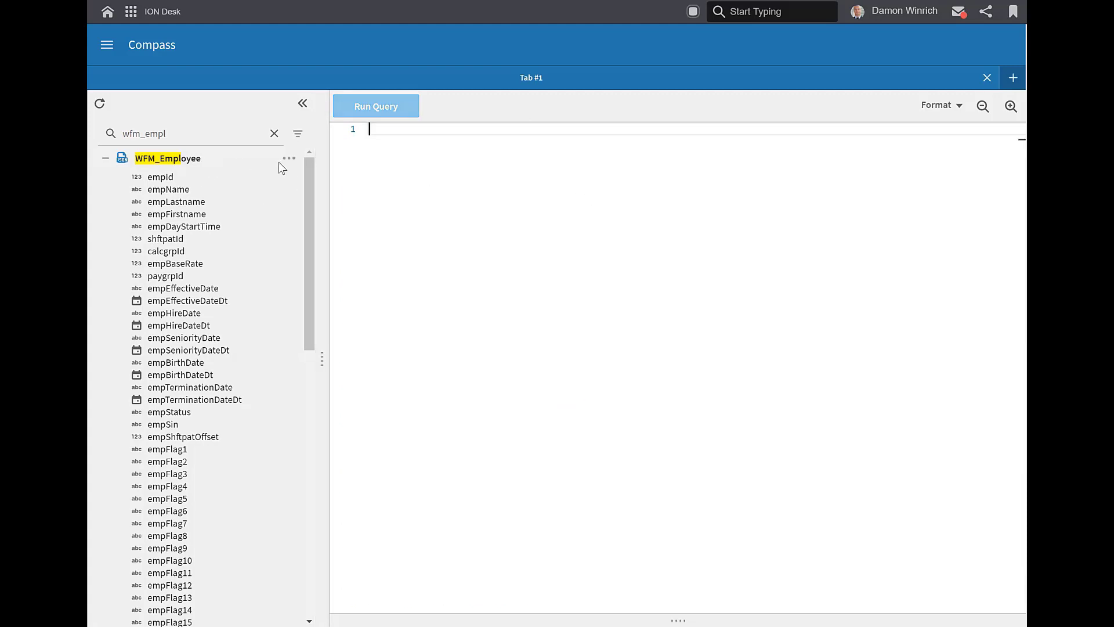
Generate a SELECT query that includes additional properties for WFM_Employee and run it
{"action": "left_click", "coordinate": [288, 162]}
{"action": "mouse_move", "coordinate": [285, 255]}
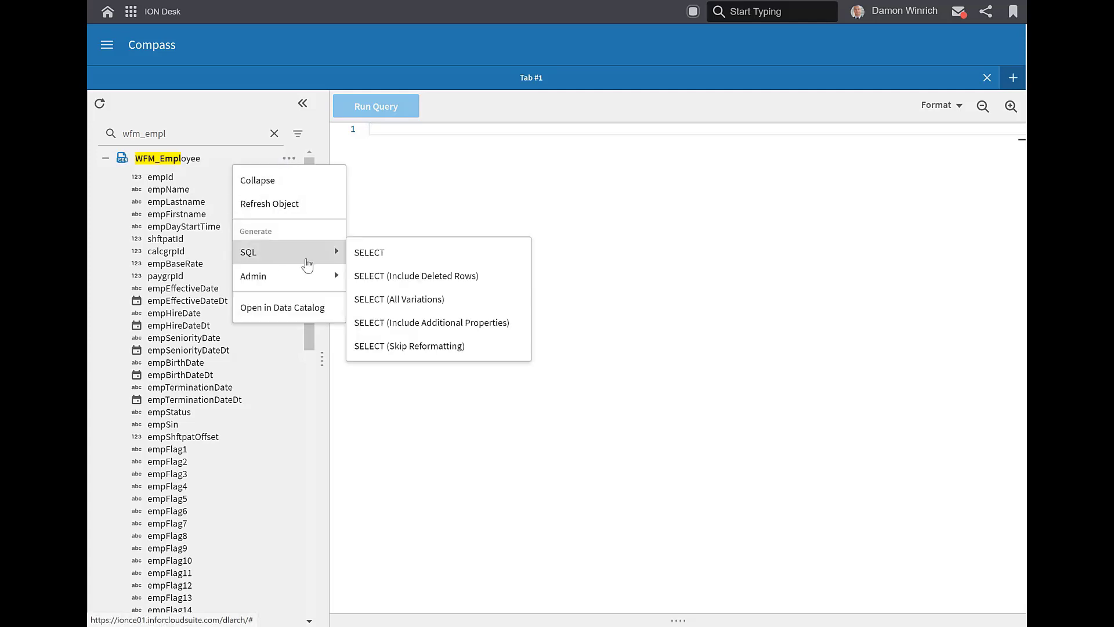
{"action": "left_click", "coordinate": [408, 323]}
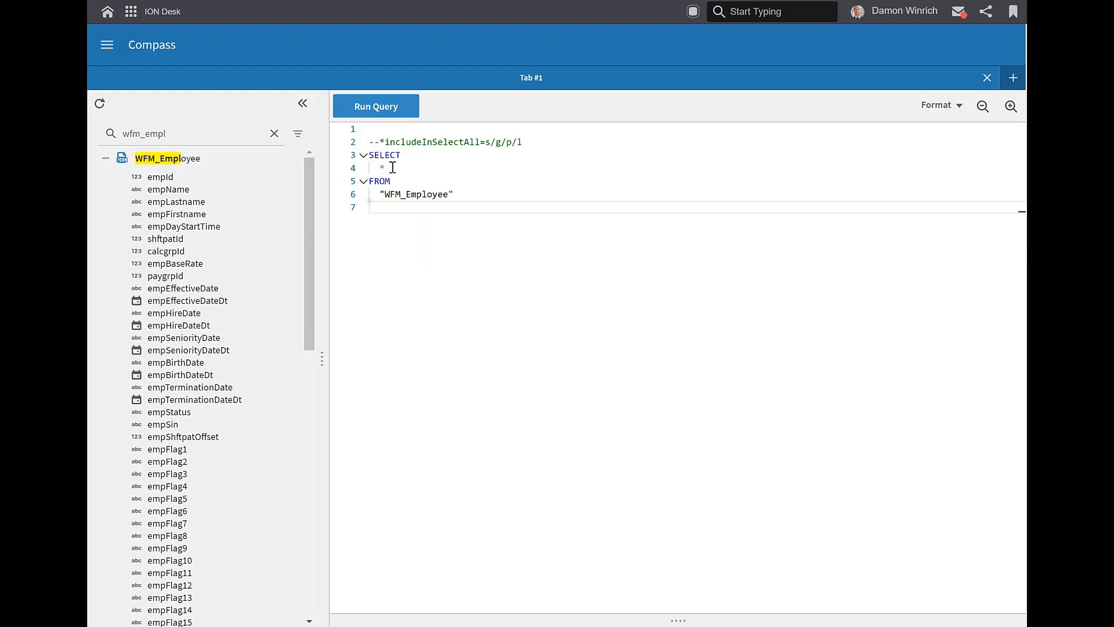
{"action": "left_click_drag", "start_coordinate": [531, 144], "coordinate": [369, 142]}
{"action": "left_click", "coordinate": [376, 109]}
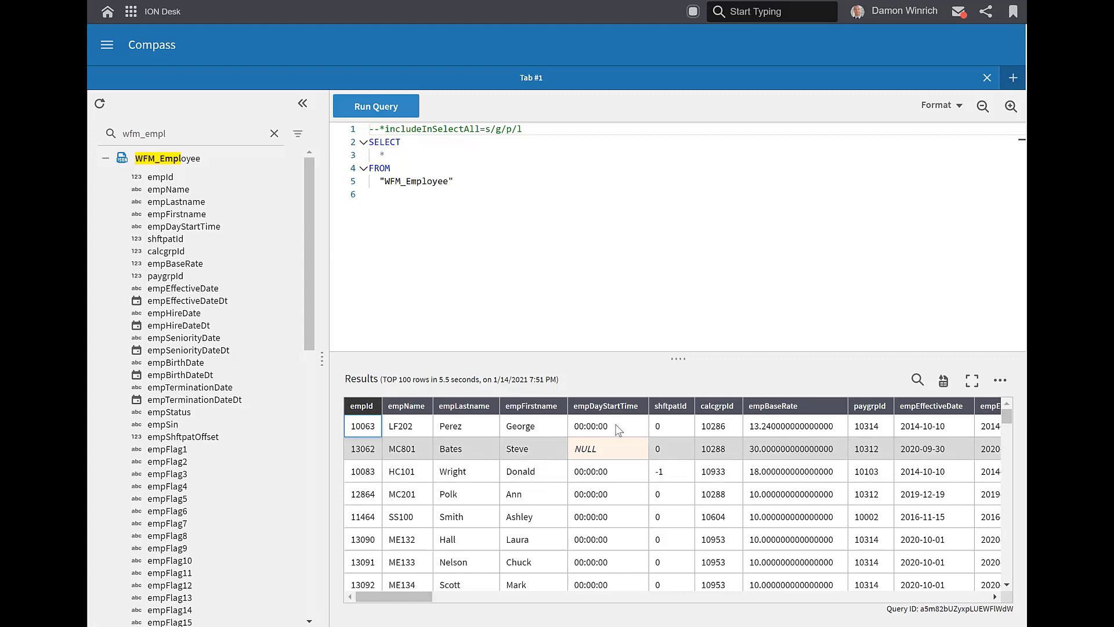
Enlarge the results area and examine the additional infor columns, from infor.DataObjectId through infor.Partition
{"action": "left_click_drag", "start_coordinate": [683, 354], "coordinate": [674, 293]}
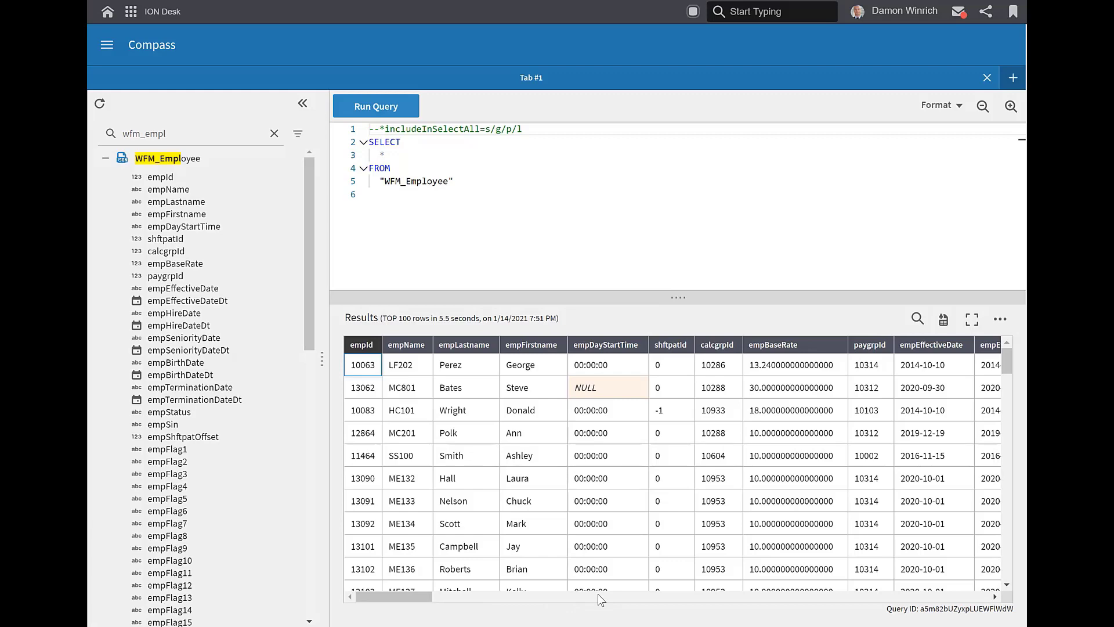
{"action": "left_click_drag", "start_coordinate": [598, 594], "coordinate": [928, 606]}
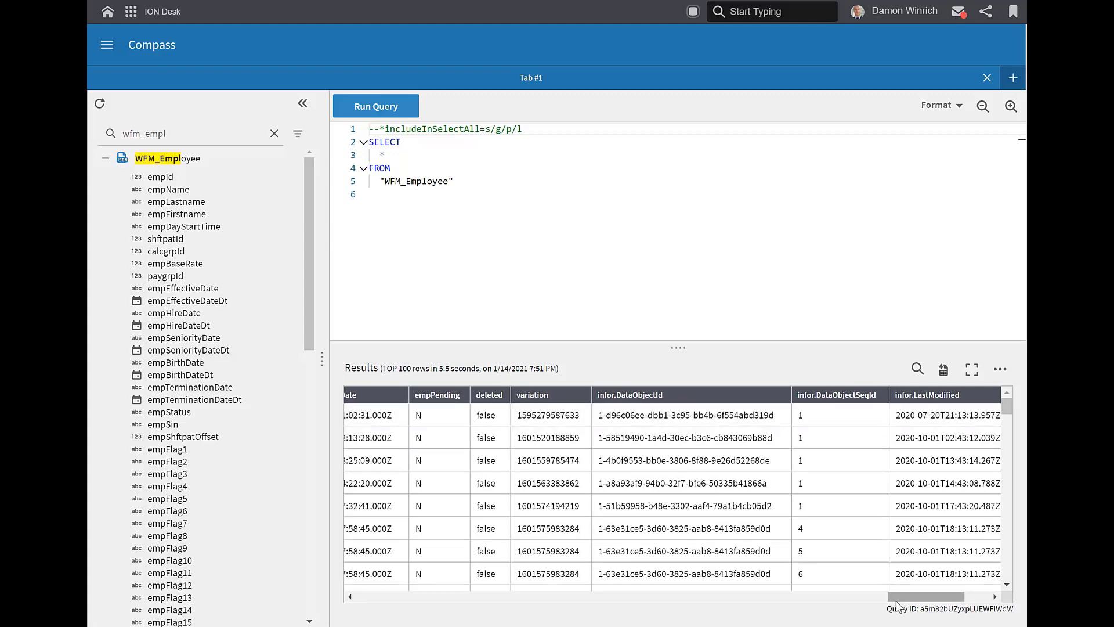
{"action": "left_click_drag", "start_coordinate": [904, 602], "coordinate": [918, 603]}
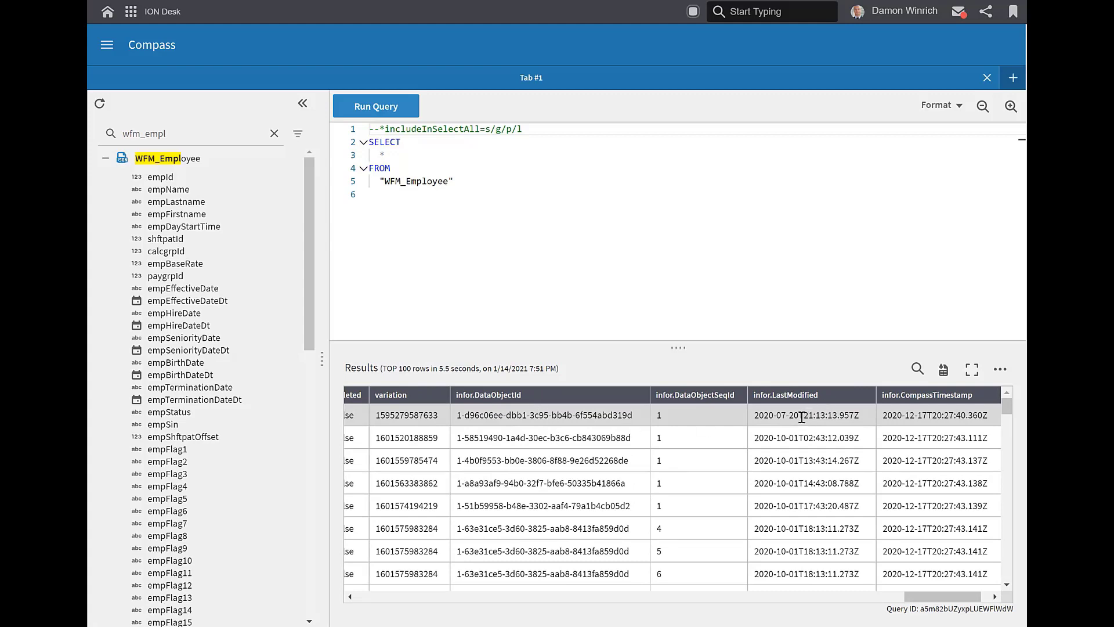
{"action": "left_click_drag", "start_coordinate": [943, 594], "coordinate": [958, 593]}
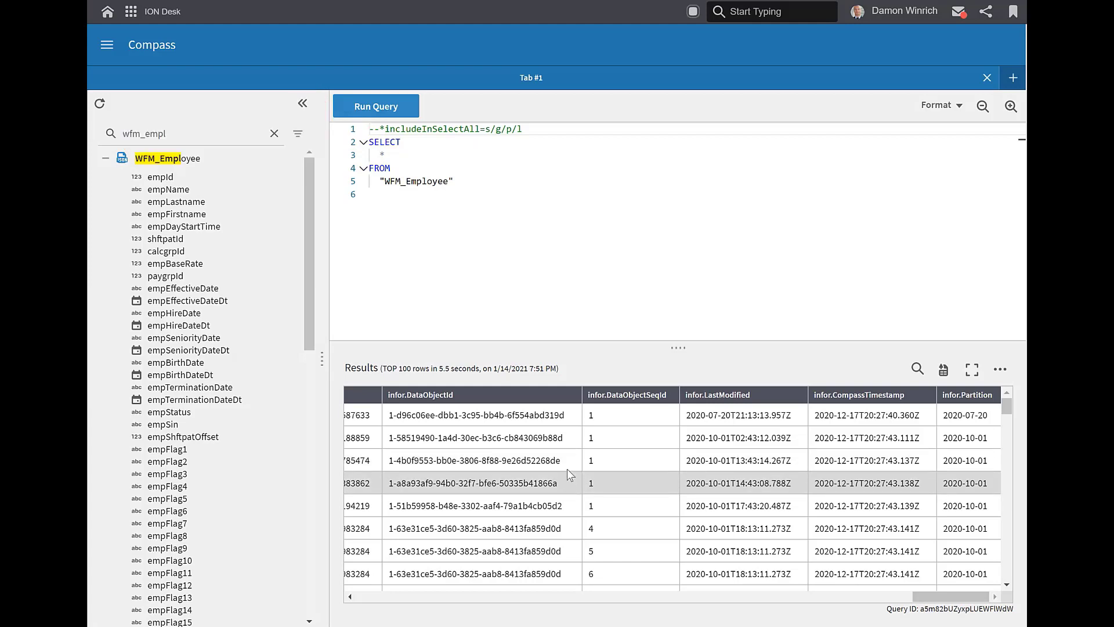
Switch to Infor ION API, search the available APIs for "ion" and open the Infor ION suite
{"action": "left_click", "coordinate": [131, 12]}
{"action": "left_click", "coordinate": [232, 174]}
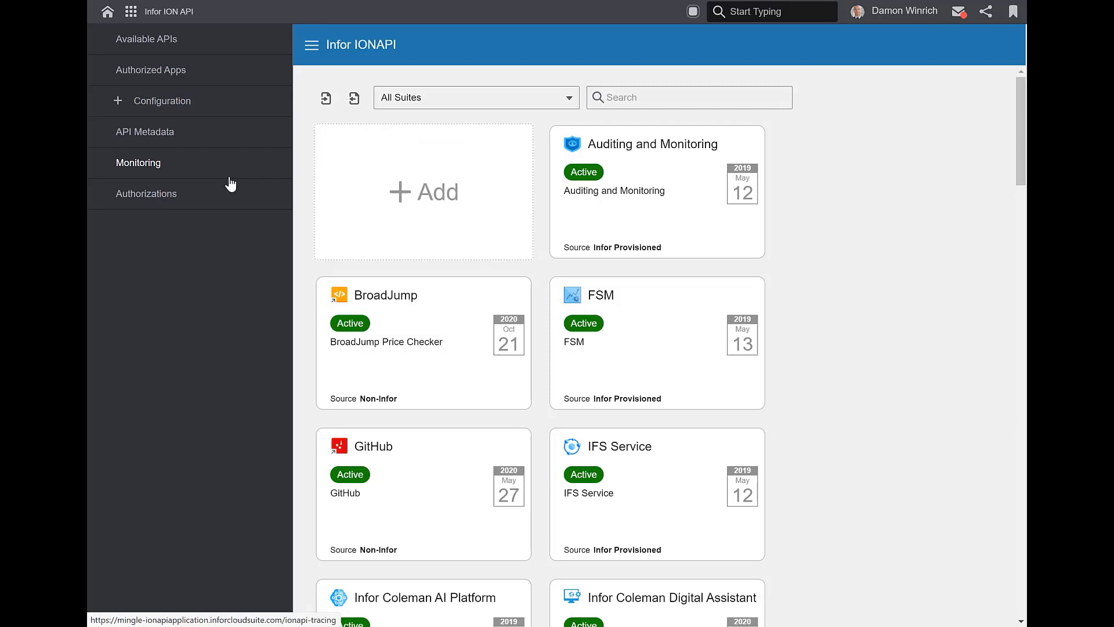
{"action": "left_click", "coordinate": [643, 96]}
{"action": "type", "text": "ion"}
{"action": "left_click", "coordinate": [644, 179]}
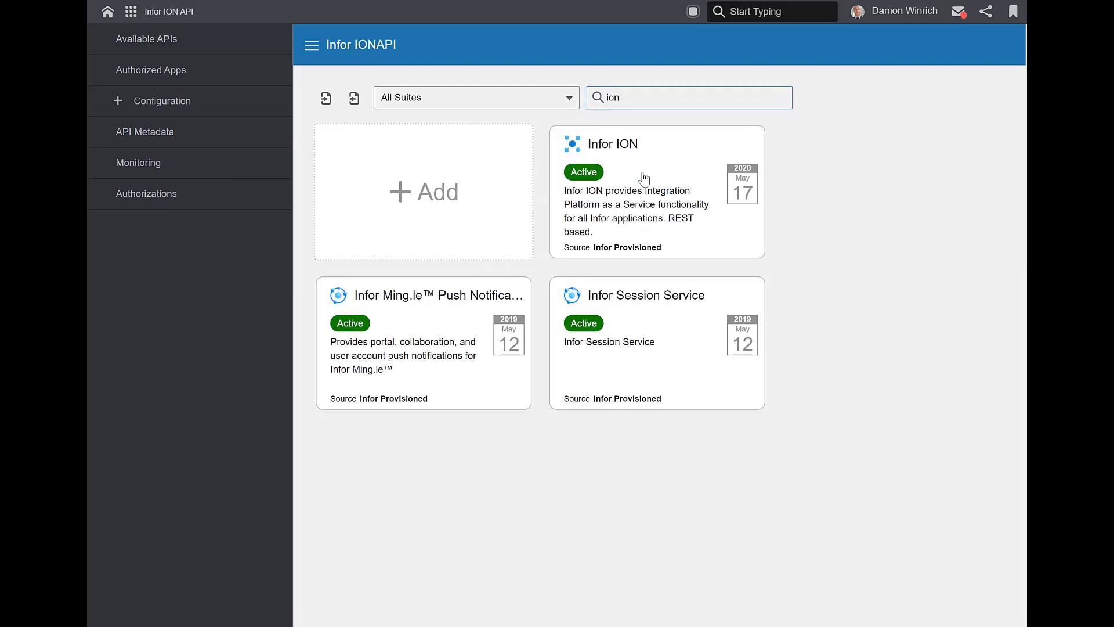
Open the Data Lake API endpoint's documentation and enable trying out the POST /v1/compass/jobs method
{"action": "left_click", "coordinate": [546, 471]}
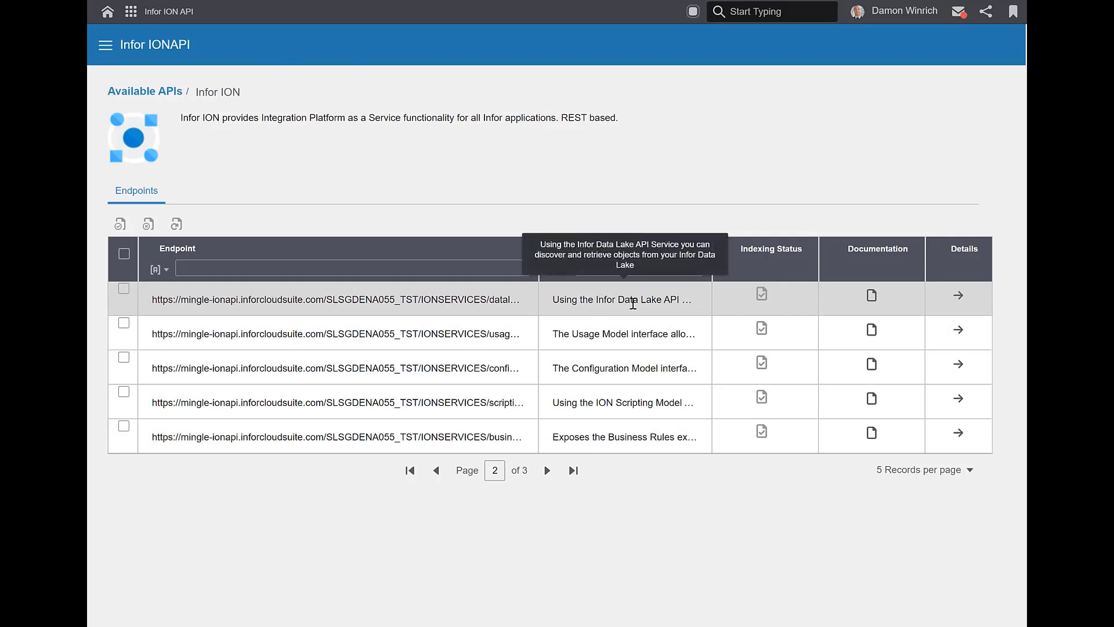
{"action": "left_click", "coordinate": [872, 297]}
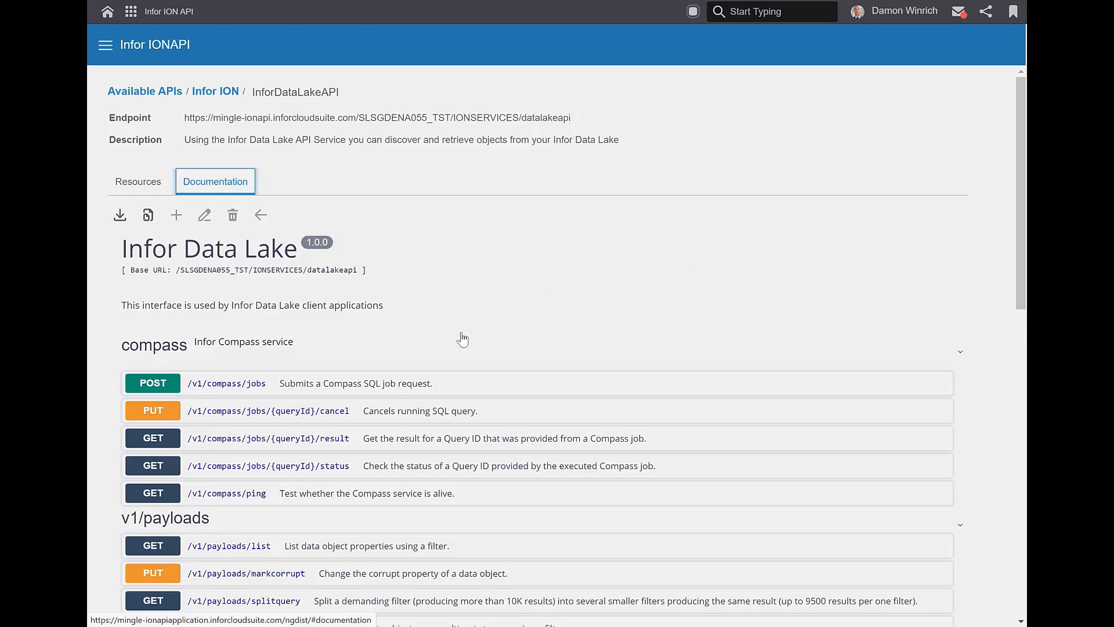
{"action": "scroll", "coordinate": [453, 323], "scroll_direction": "down", "scroll_amount": 3}
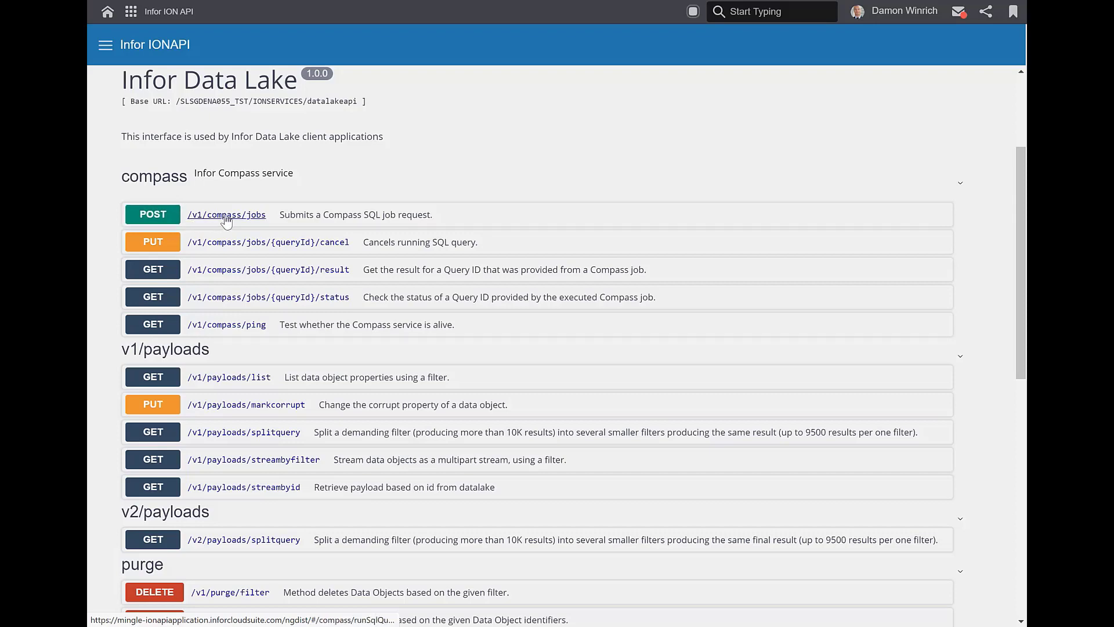
{"action": "left_click", "coordinate": [226, 221]}
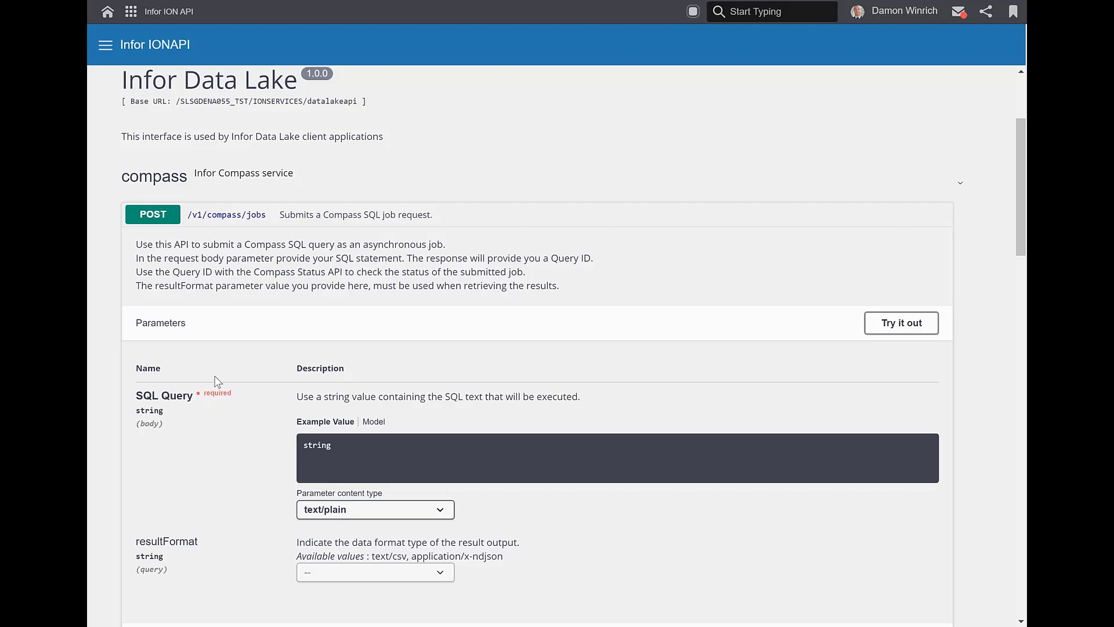
{"action": "left_click", "coordinate": [922, 329]}
Switch to ION Desk and copy the WFM_Employee SELECT statement from Compass, leaving out the includeInSelectAll comment line
{"action": "left_click", "coordinate": [131, 11]}
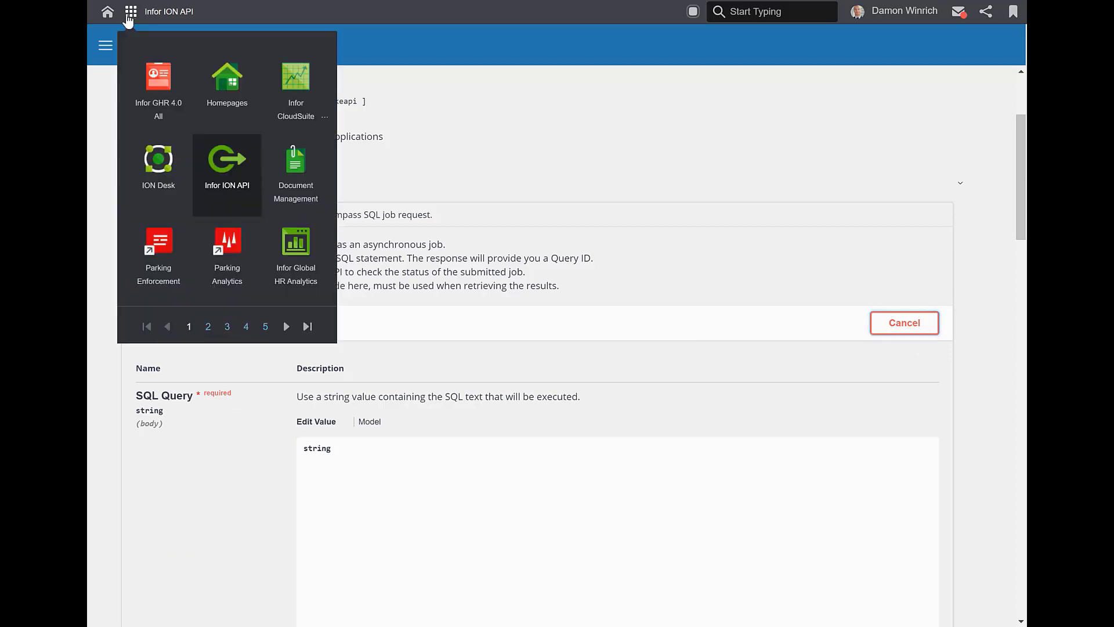
{"action": "left_click", "coordinate": [167, 173]}
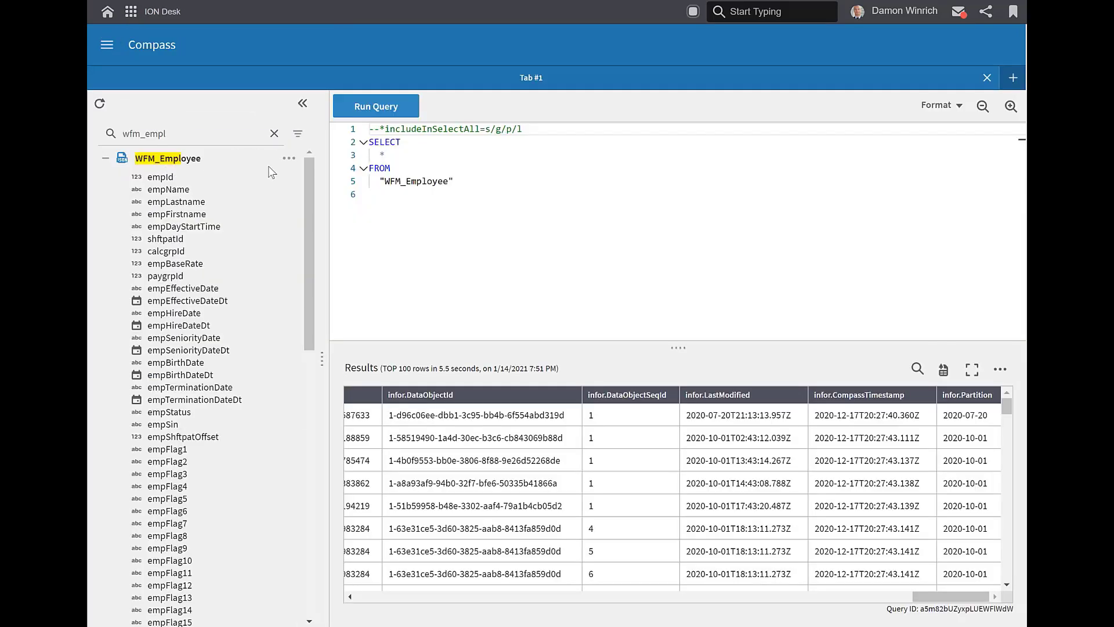
{"action": "left_click", "coordinate": [457, 182]}
{"action": "left_click_drag", "start_coordinate": [453, 182], "coordinate": [370, 129]}
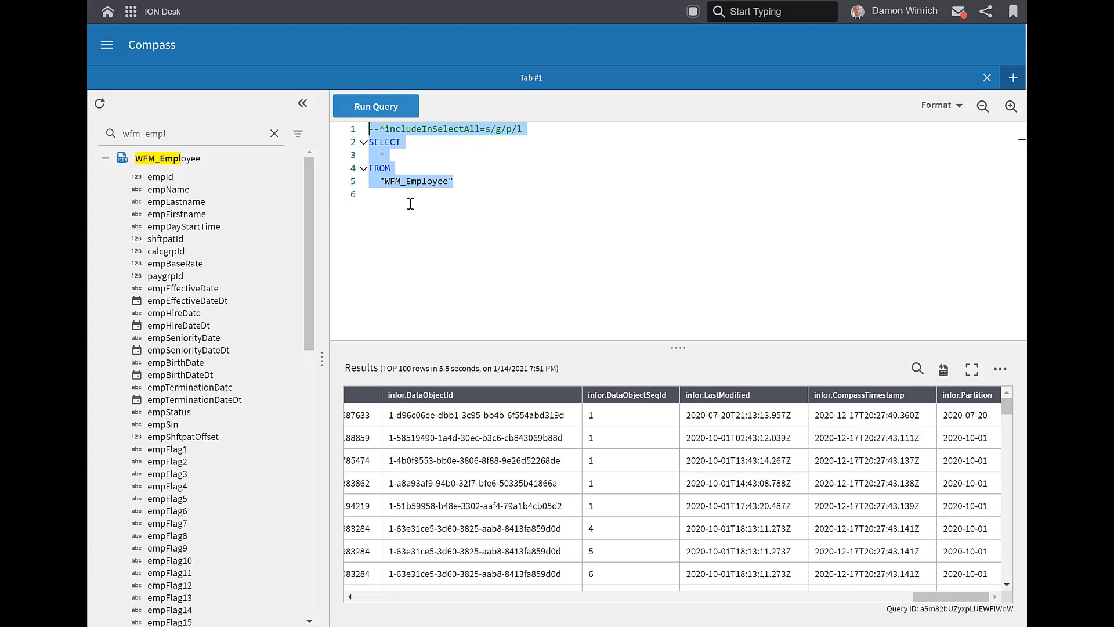
{"action": "left_click", "coordinate": [461, 183]}
{"action": "left_click_drag", "start_coordinate": [461, 184], "coordinate": [369, 150]}
{"action": "key", "text": "ctrl+c"}
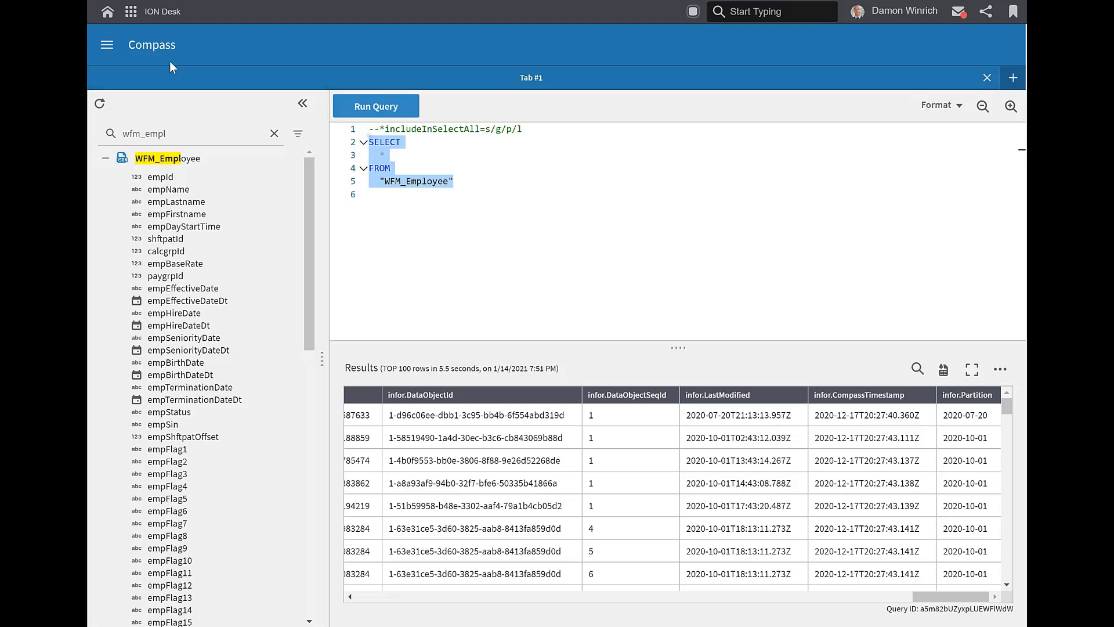
Switch to Infor ION API and replace the placeholder in the SQL Query body with the copied SELECT statement
{"action": "left_click", "coordinate": [130, 12]}
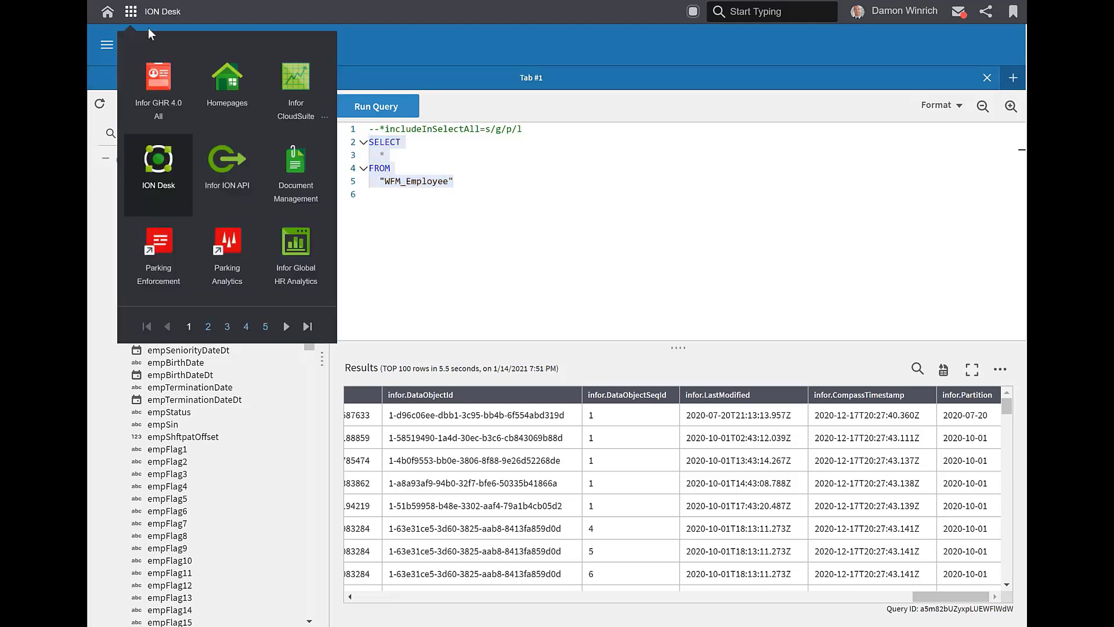
{"action": "left_click", "coordinate": [231, 172]}
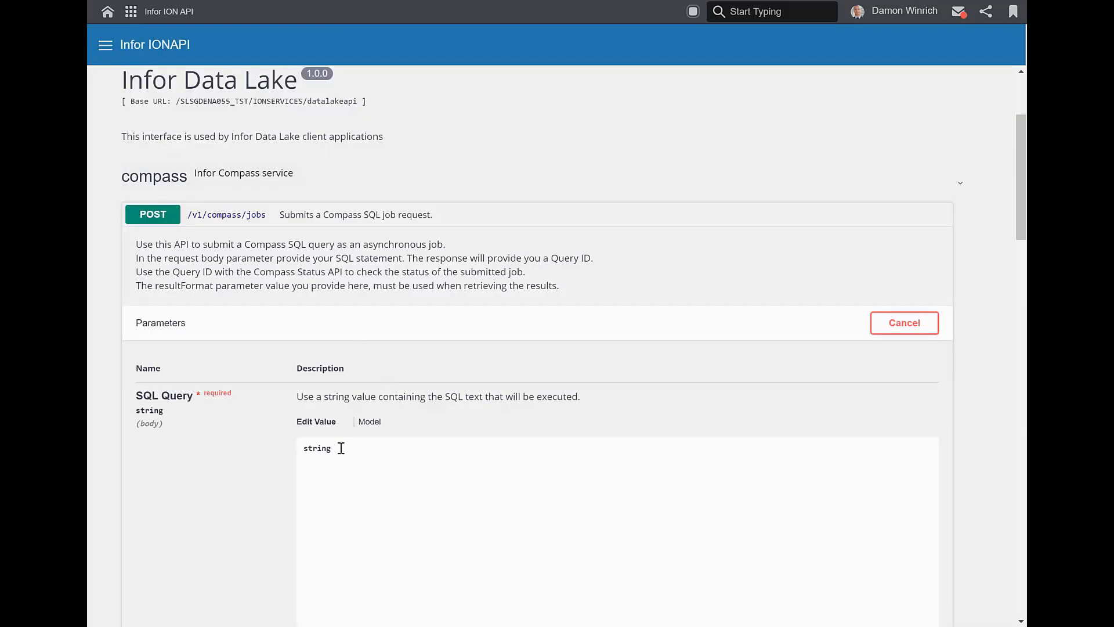
{"action": "left_click_drag", "start_coordinate": [341, 450], "coordinate": [296, 451]}
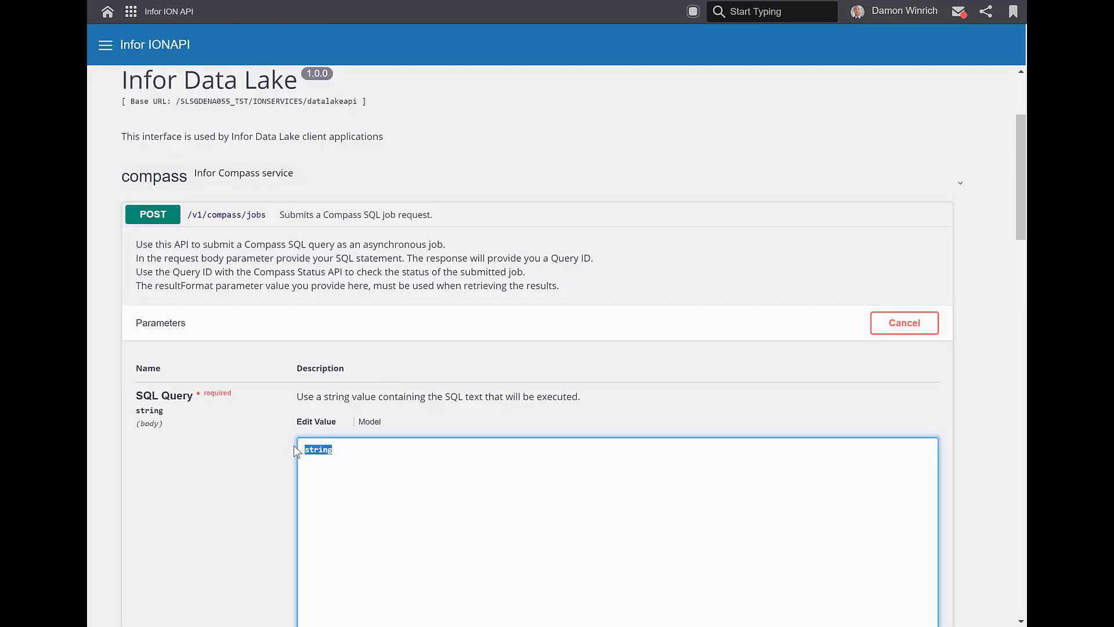
{"action": "key", "text": "ctrl+v"}
Append a WHERE clause on its own line to the SQL Query, with the condition infor.lastModified()>'2020-01-01T12:43:18.859Z'
{"action": "scroll", "coordinate": [417, 475], "scroll_direction": "down", "scroll_amount": 3}
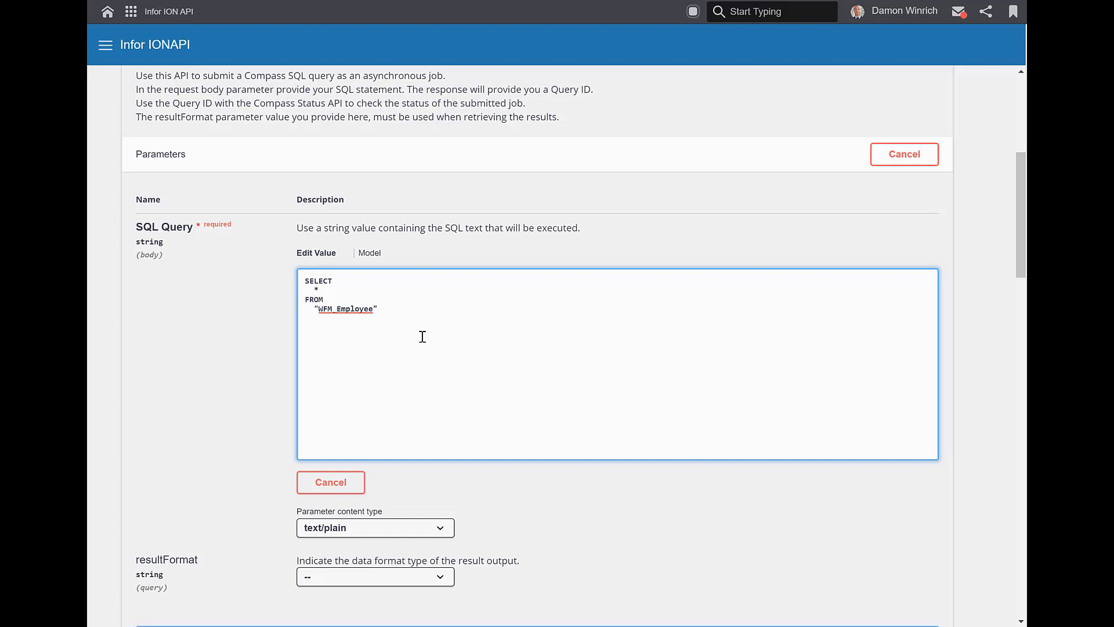
{"action": "left_click", "coordinate": [378, 310]}
{"action": "type", "text": "WHERE   infor.lastModified()>'2020-01-01T12:43:18.859Z'"}
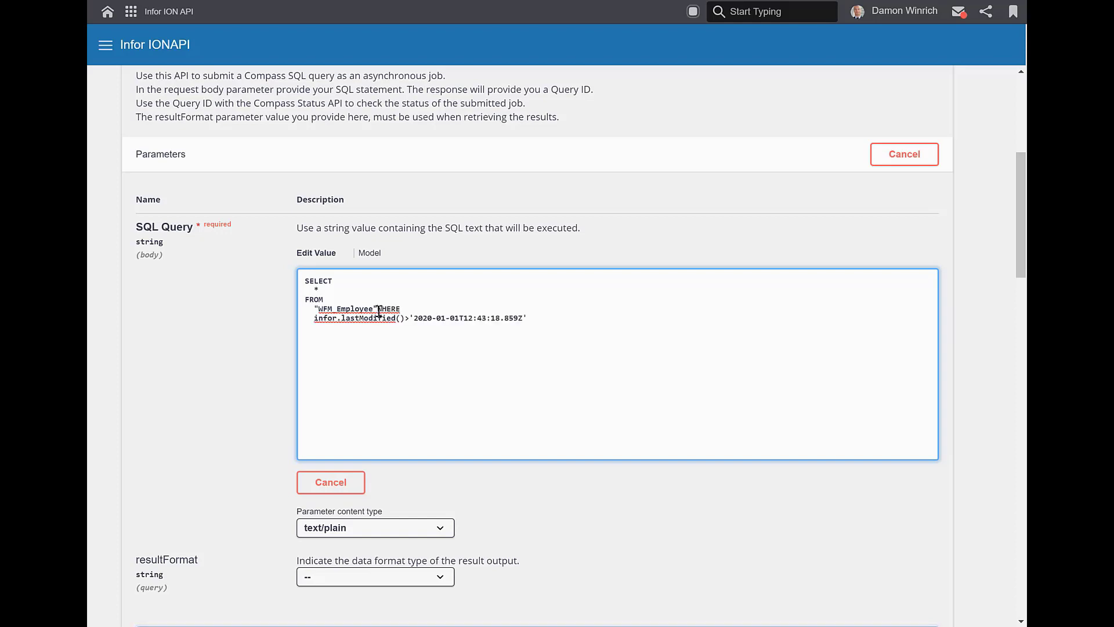
{"action": "key", "text": "Return"}
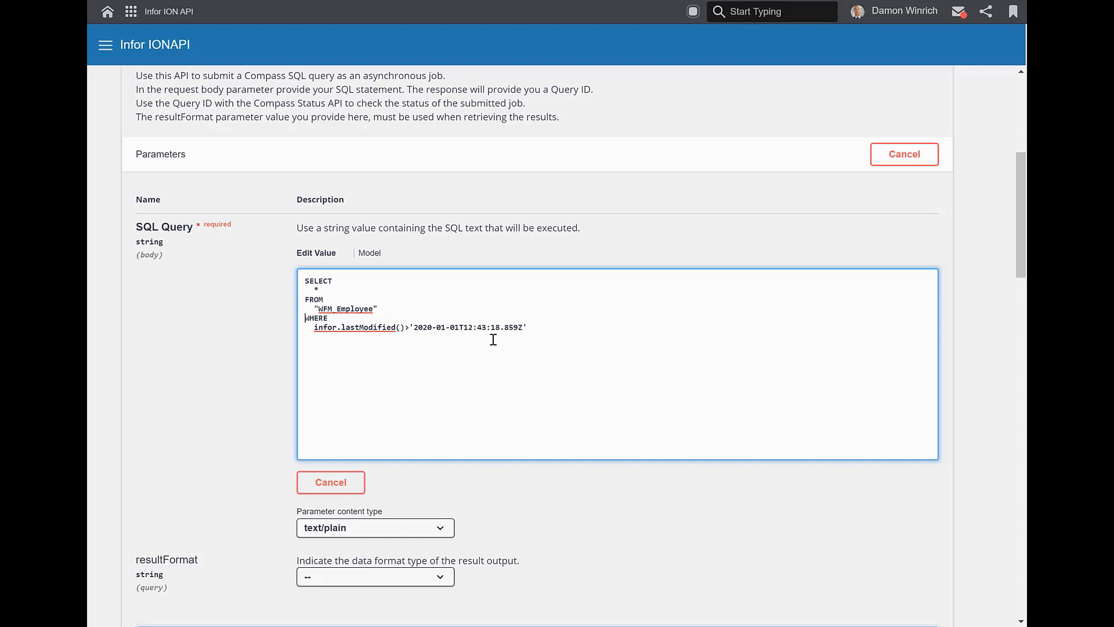
Check the resultFormat options, leave the parameter unset, and execute the POST /v1/compass/jobs request
{"action": "scroll", "coordinate": [464, 297], "scroll_direction": "down", "scroll_amount": 4}
{"action": "left_click", "coordinate": [436, 324]}
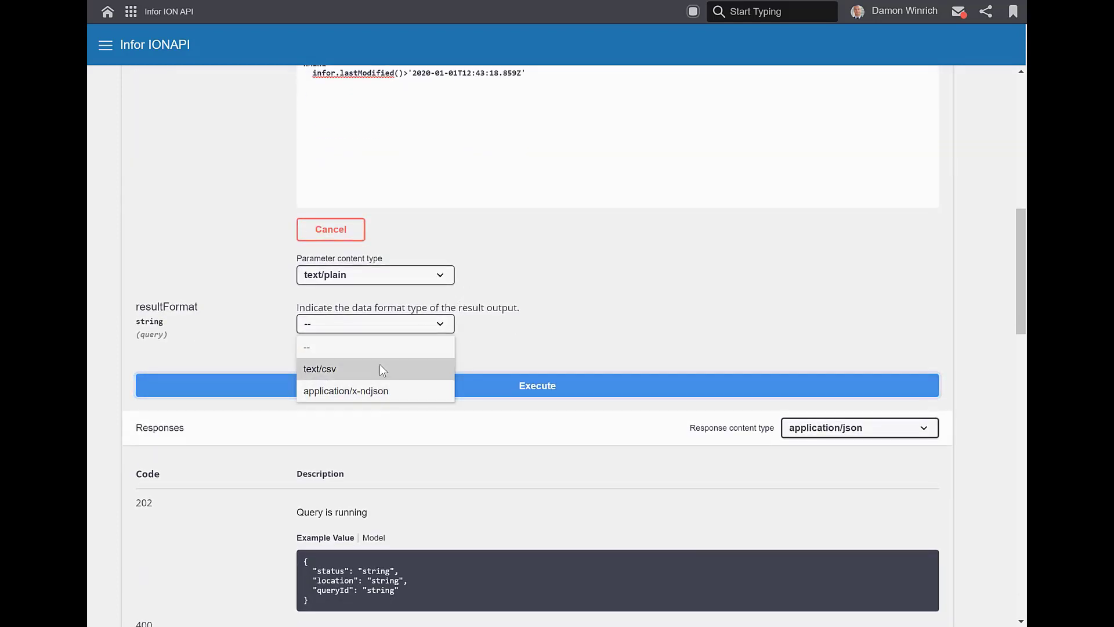
{"action": "left_click", "coordinate": [583, 290]}
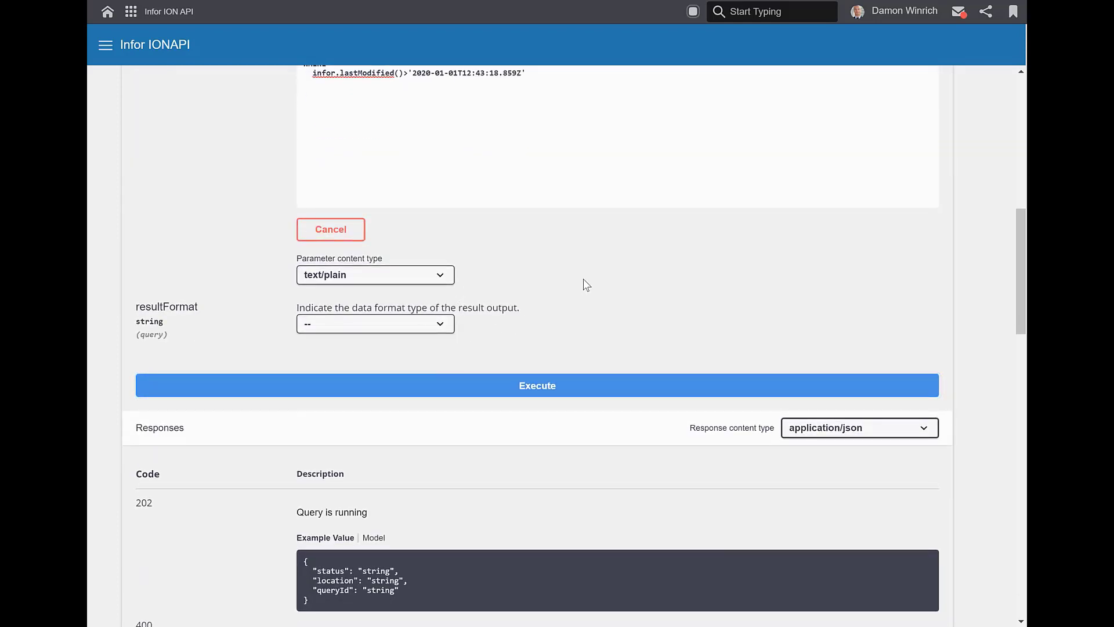
{"action": "left_click", "coordinate": [562, 385]}
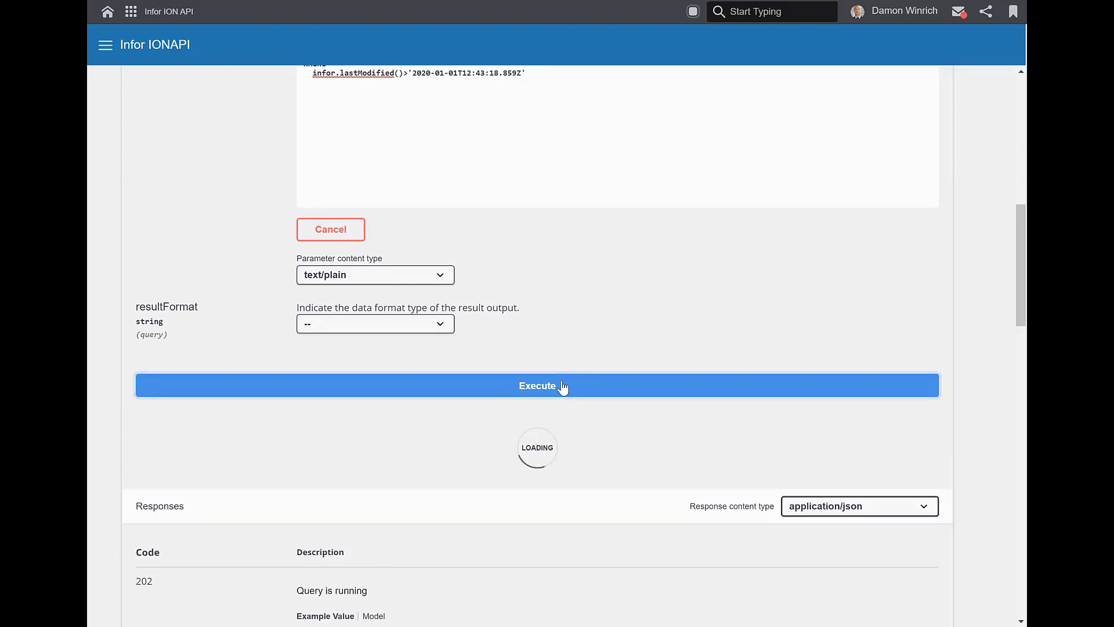
Review the submitted job's server response and copy the queryId value from the response body
{"action": "scroll", "coordinate": [464, 365], "scroll_direction": "down", "scroll_amount": 3}
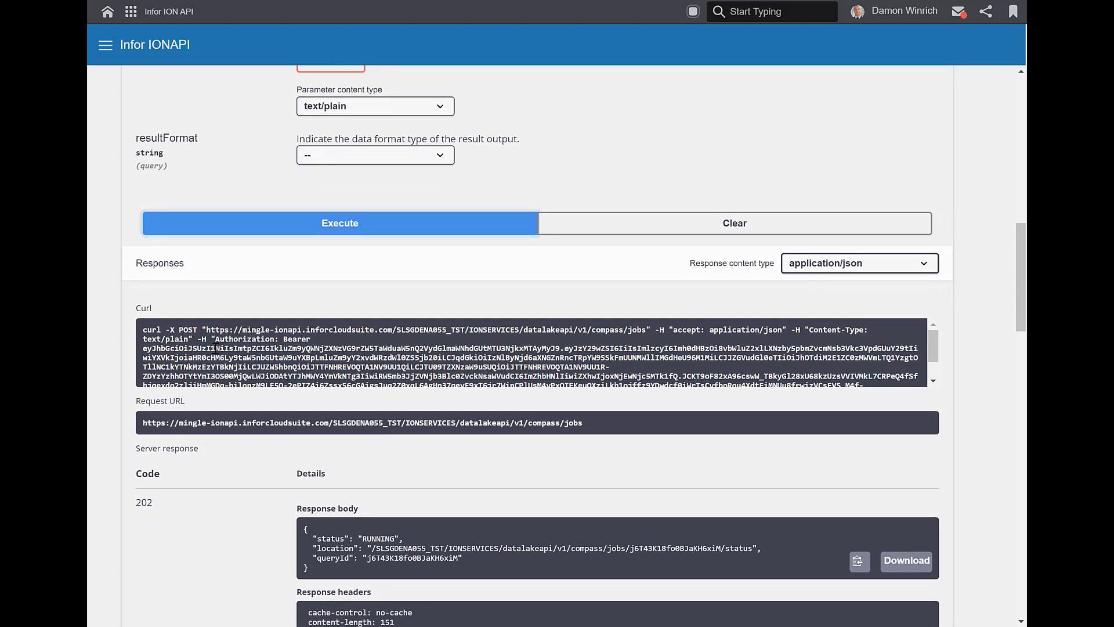
{"action": "scroll", "coordinate": [281, 360], "scroll_direction": "down", "scroll_amount": 1}
{"action": "scroll", "coordinate": [281, 358], "scroll_direction": "down", "scroll_amount": 2}
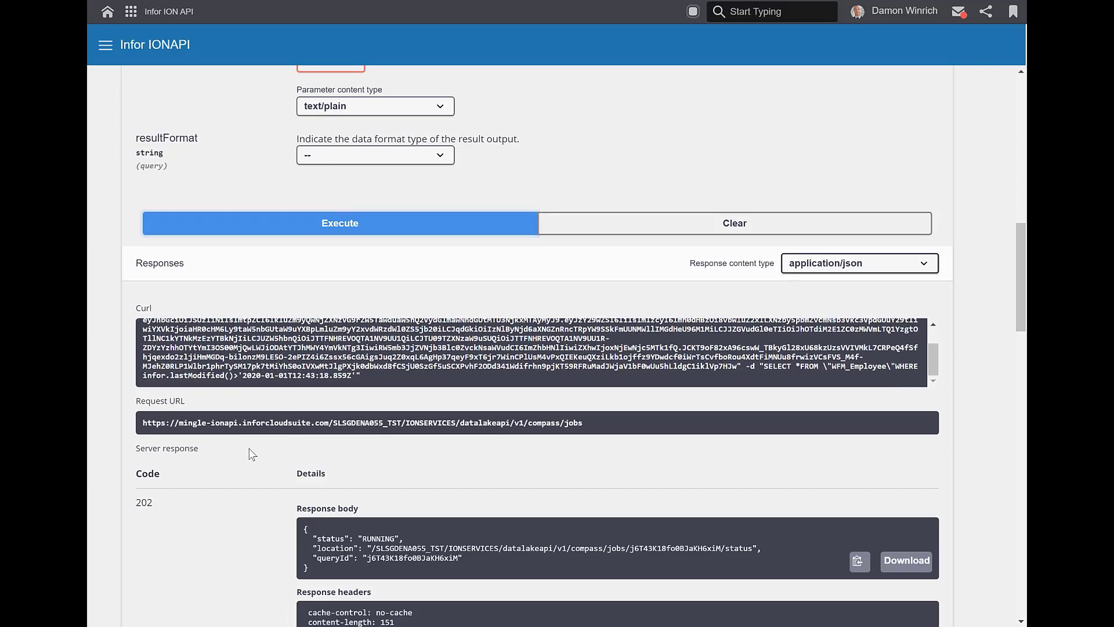
{"action": "scroll", "coordinate": [264, 460], "scroll_direction": "down", "scroll_amount": 2}
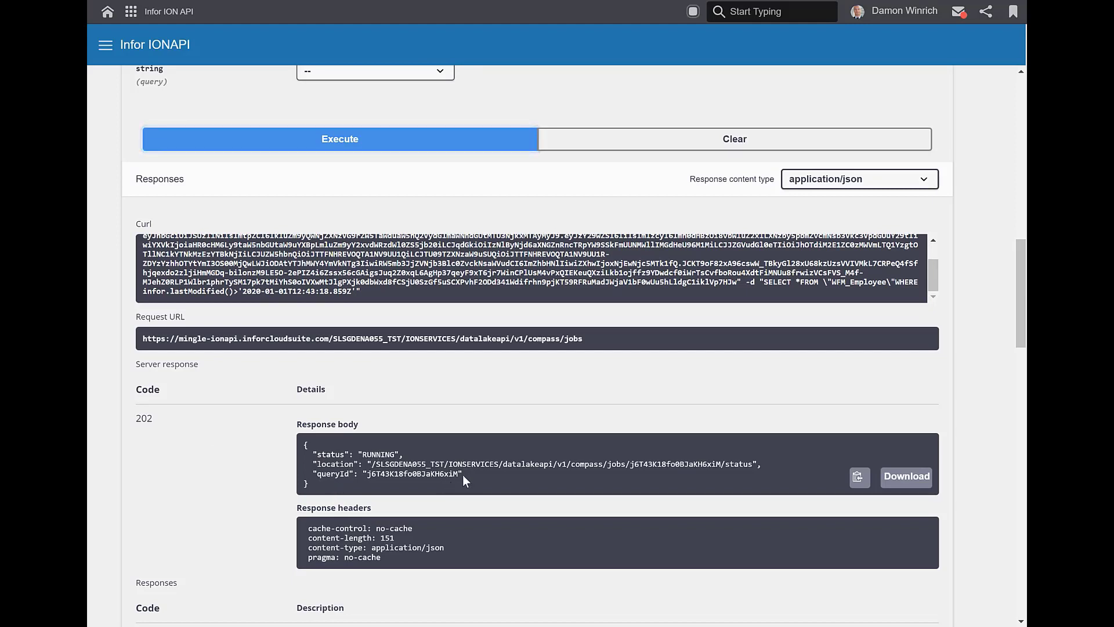
{"action": "left_click_drag", "start_coordinate": [456, 476], "coordinate": [368, 477]}
{"action": "key", "text": "ctrl+c"}
Collapse the POST jobs method and enable trying out the GET /v1/compass/jobs/{queryId}/status method
{"action": "scroll", "coordinate": [441, 478], "scroll_direction": "up", "scroll_amount": 15}
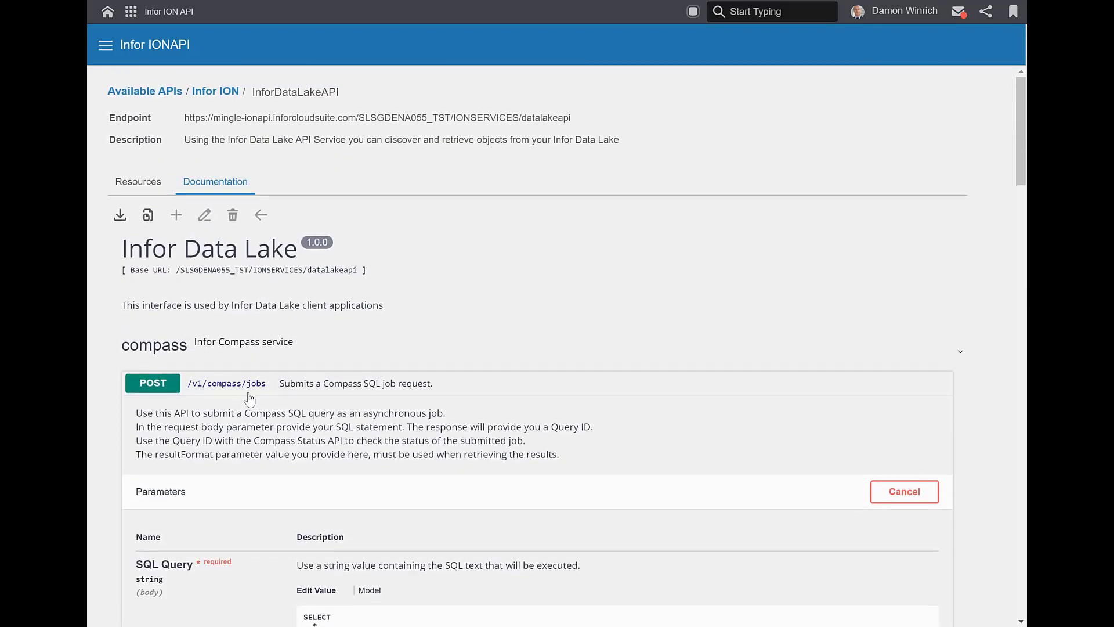
{"action": "left_click", "coordinate": [239, 384]}
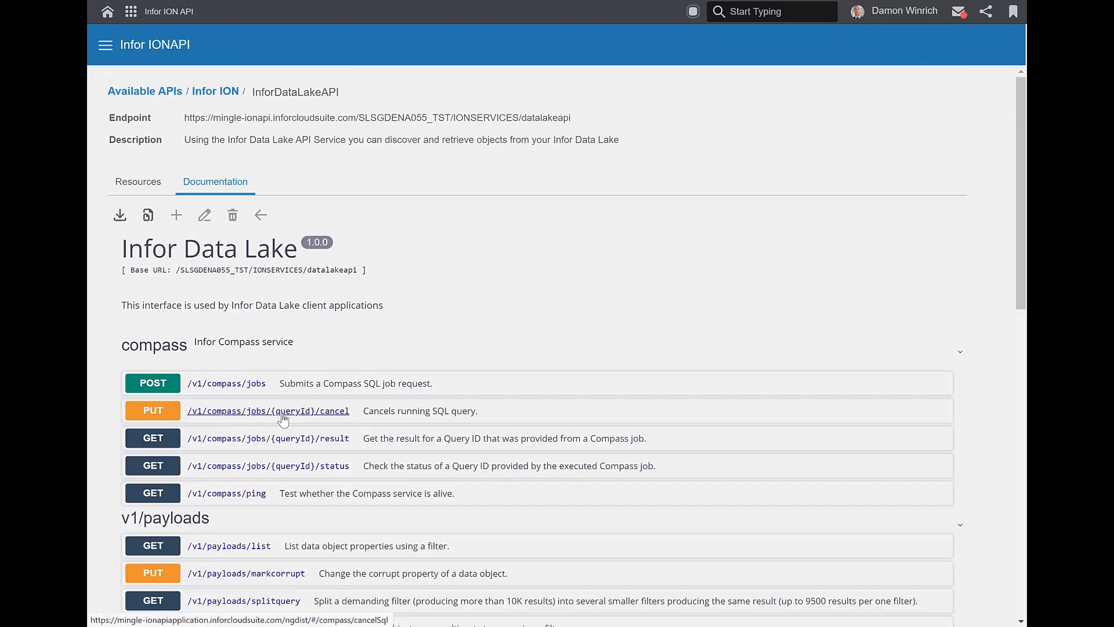
{"action": "left_click", "coordinate": [315, 466]}
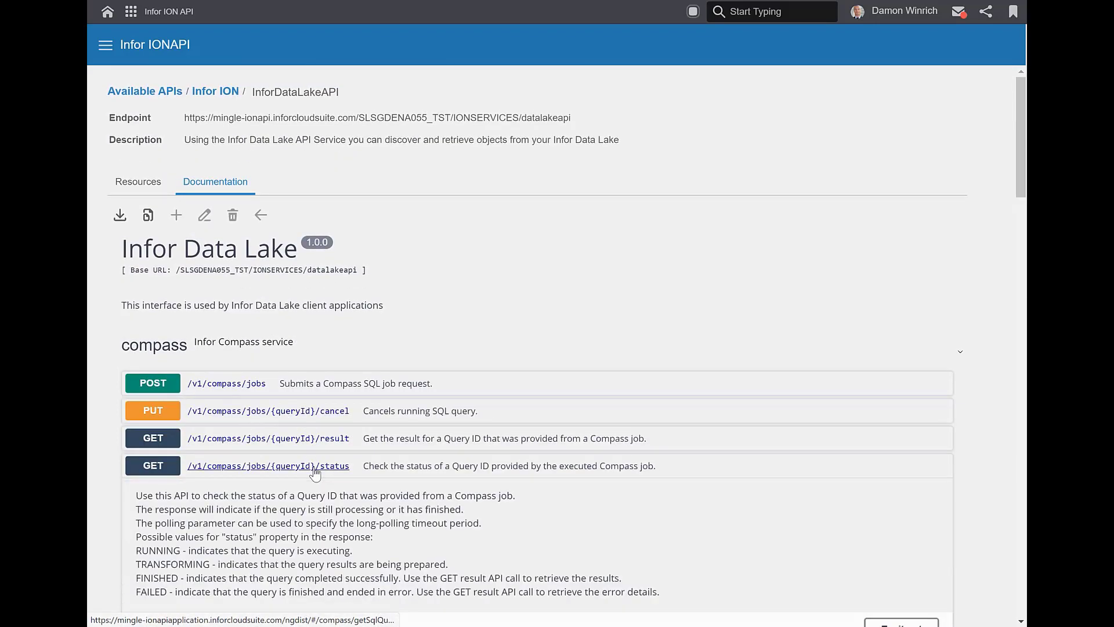
{"action": "scroll", "coordinate": [314, 464], "scroll_direction": "down", "scroll_amount": 7}
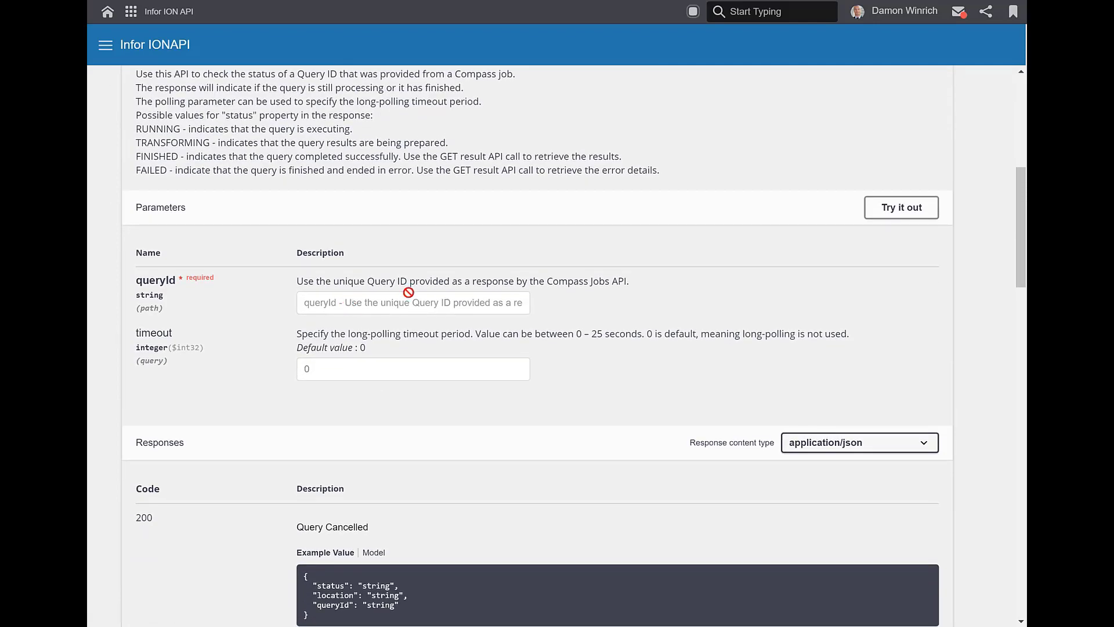
{"action": "left_click", "coordinate": [898, 210]}
Paste the copied query ID into the status method's queryId parameter and execute the request with timeout 0
{"action": "left_click", "coordinate": [359, 303]}
{"action": "key", "text": "ctrl+v"}
{"action": "left_click", "coordinate": [459, 411]}
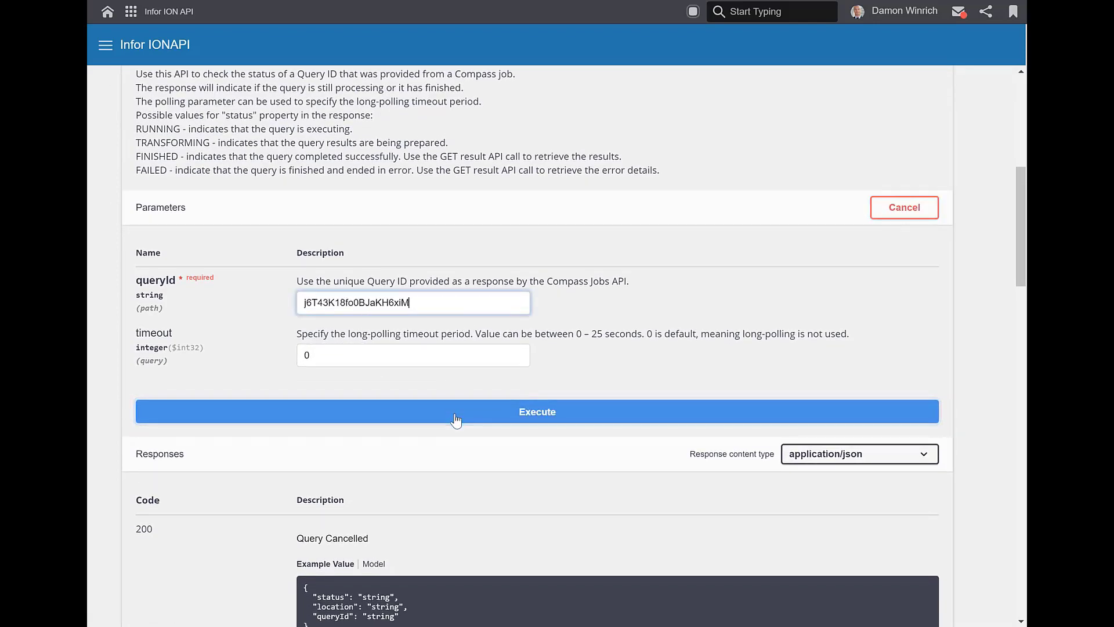
{"action": "scroll", "coordinate": [496, 435], "scroll_direction": "down", "scroll_amount": 2}
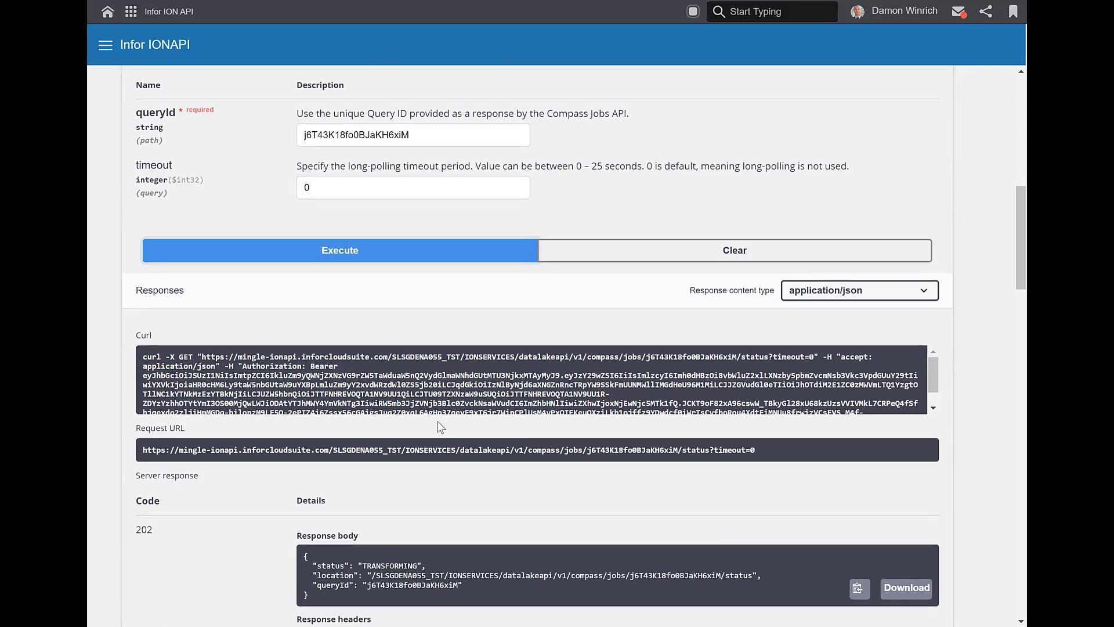
Compare the returned job status with the documented status values and execute the status request again
{"action": "scroll", "coordinate": [473, 386], "scroll_direction": "up", "scroll_amount": 4}
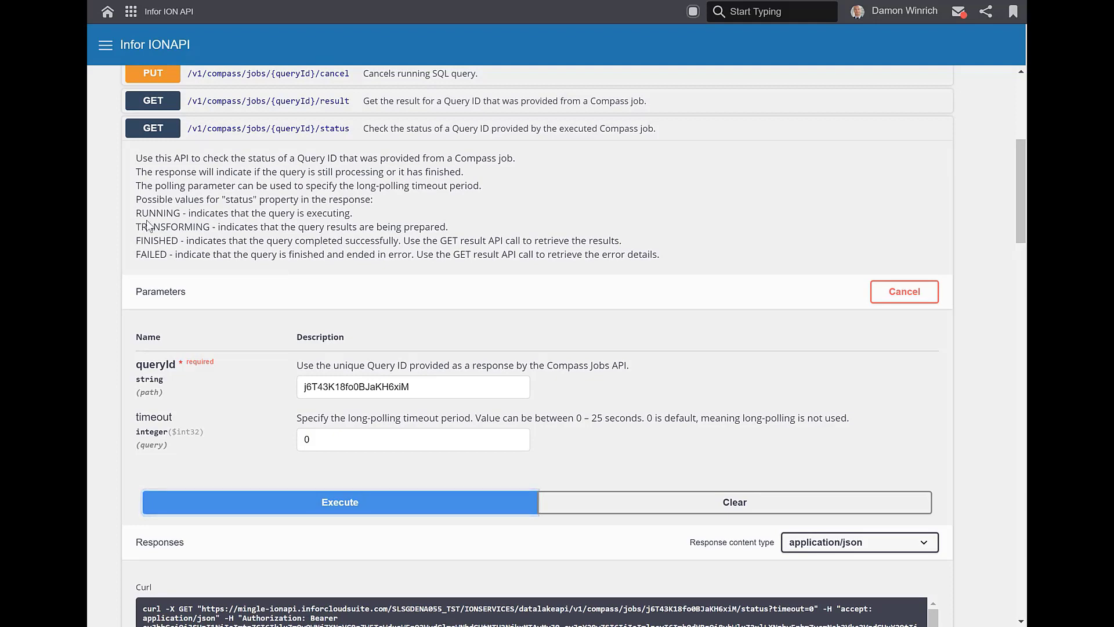
{"action": "left_click_drag", "start_coordinate": [147, 227], "coordinate": [172, 242]}
{"action": "scroll", "coordinate": [410, 386], "scroll_direction": "down", "scroll_amount": 1}
{"action": "scroll", "coordinate": [409, 374], "scroll_direction": "down", "scroll_amount": 5}
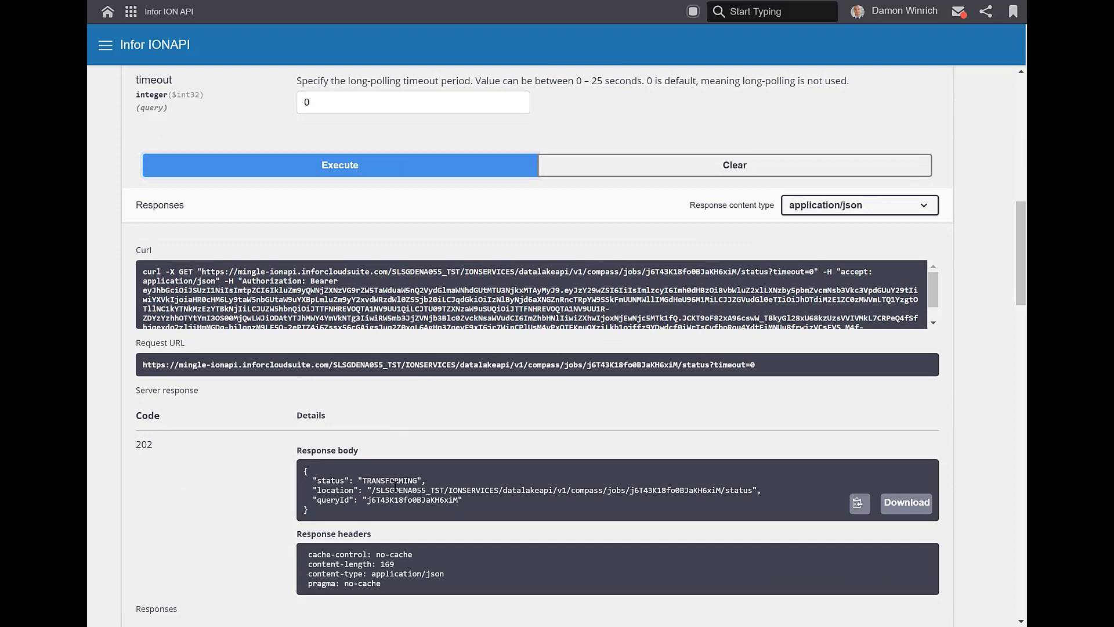
{"action": "left_click", "coordinate": [394, 171]}
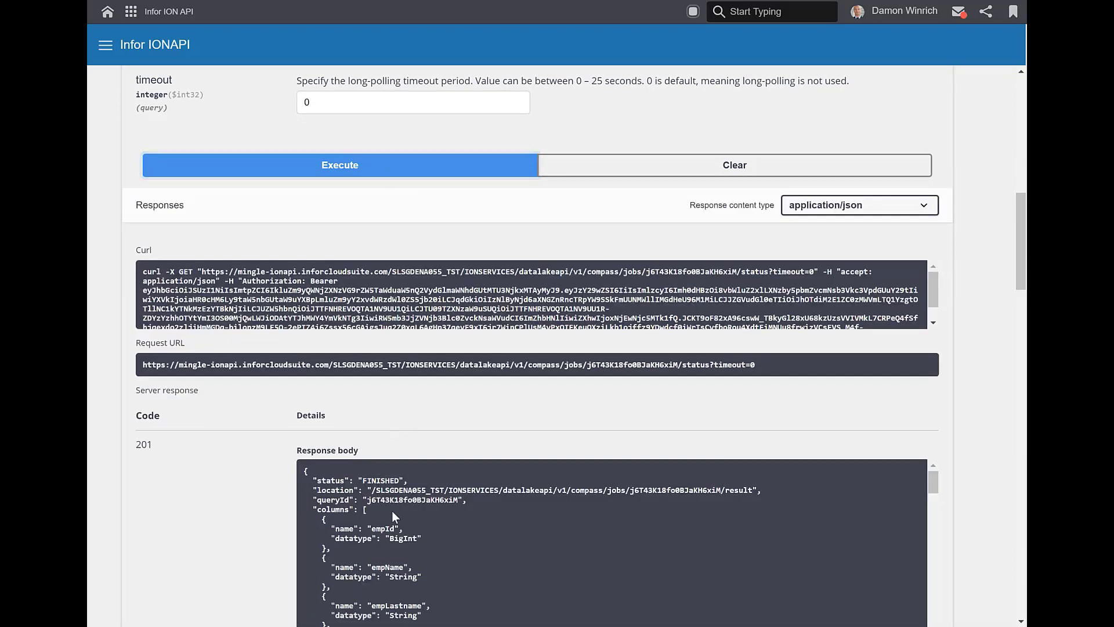
Collapse the status method and enable trying out the GET /v1/compass/jobs/{queryId}/result method
{"action": "left_click_drag", "start_coordinate": [458, 500], "coordinate": [423, 503]}
{"action": "scroll", "coordinate": [412, 389], "scroll_direction": "up", "scroll_amount": 7}
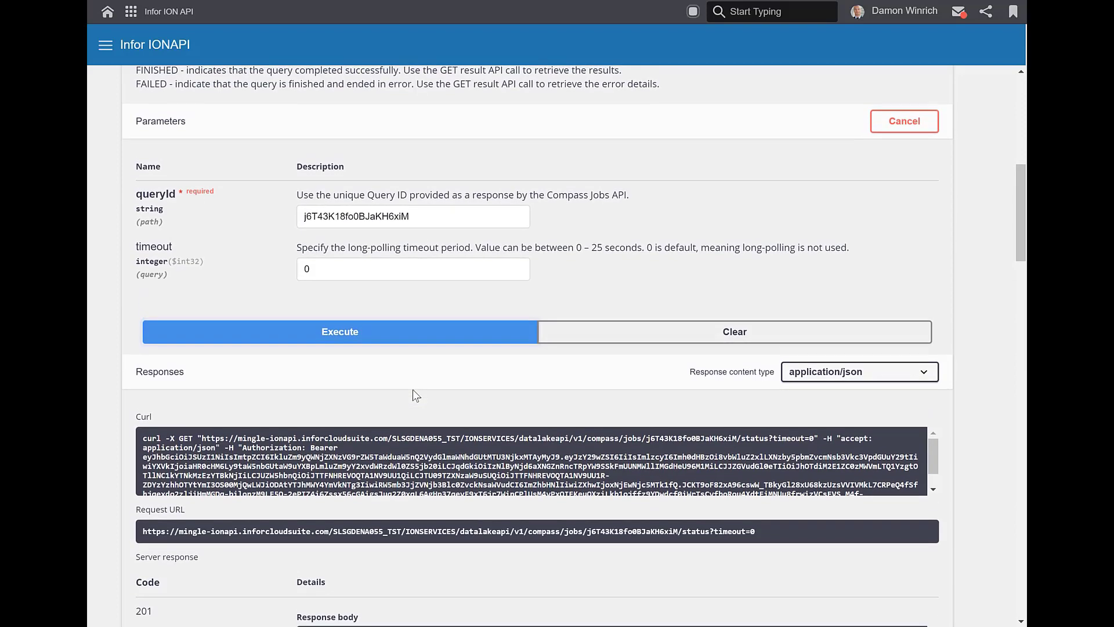
{"action": "left_click", "coordinate": [315, 214]}
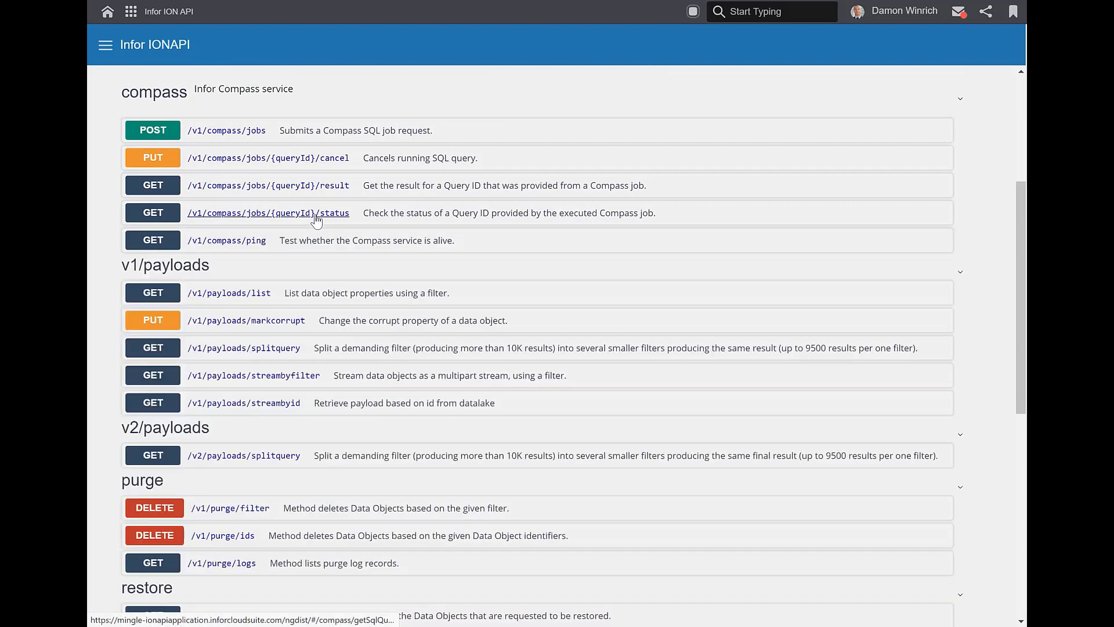
{"action": "left_click", "coordinate": [327, 187]}
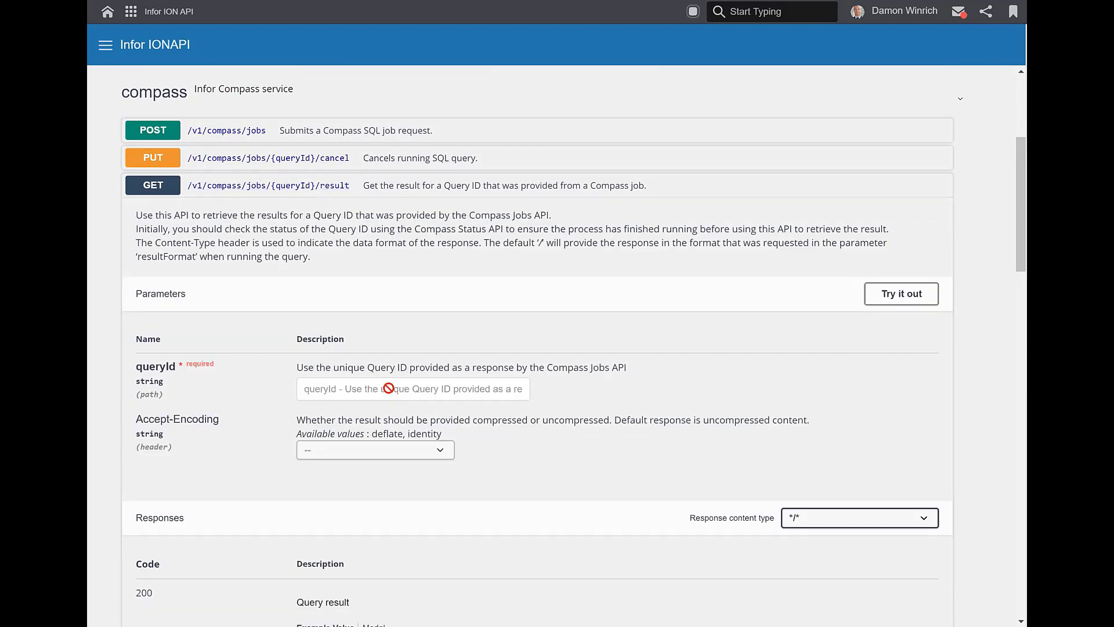
{"action": "left_click", "coordinate": [896, 294]}
Paste the copied query ID into the result method's queryId parameter and execute the request
{"action": "left_click", "coordinate": [348, 388]}
{"action": "key", "text": "ctrl+v"}
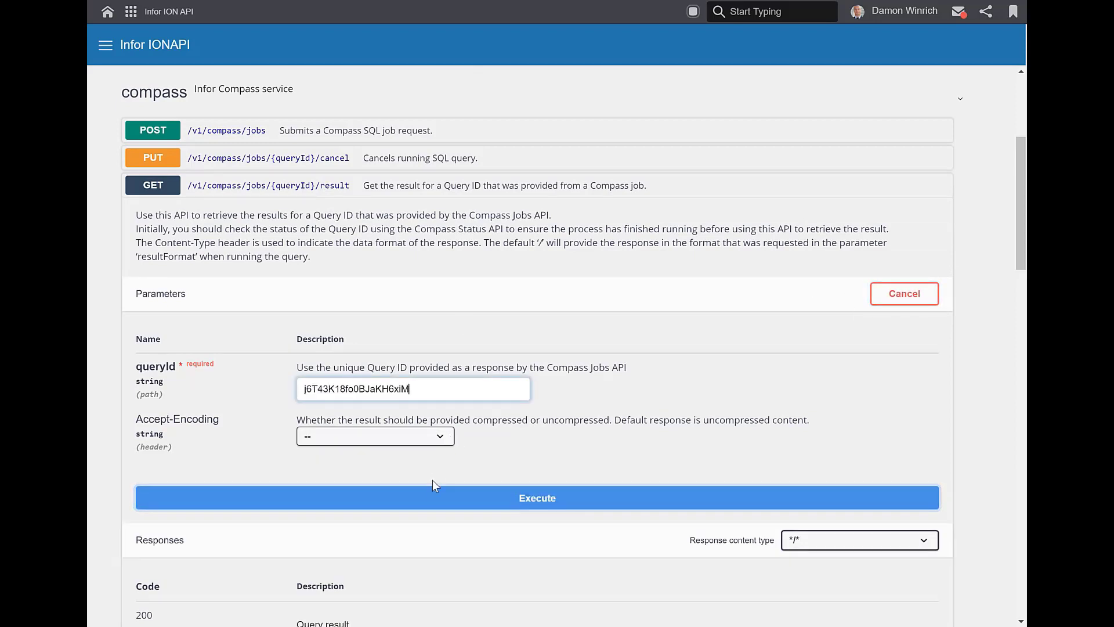
{"action": "left_click", "coordinate": [428, 502]}
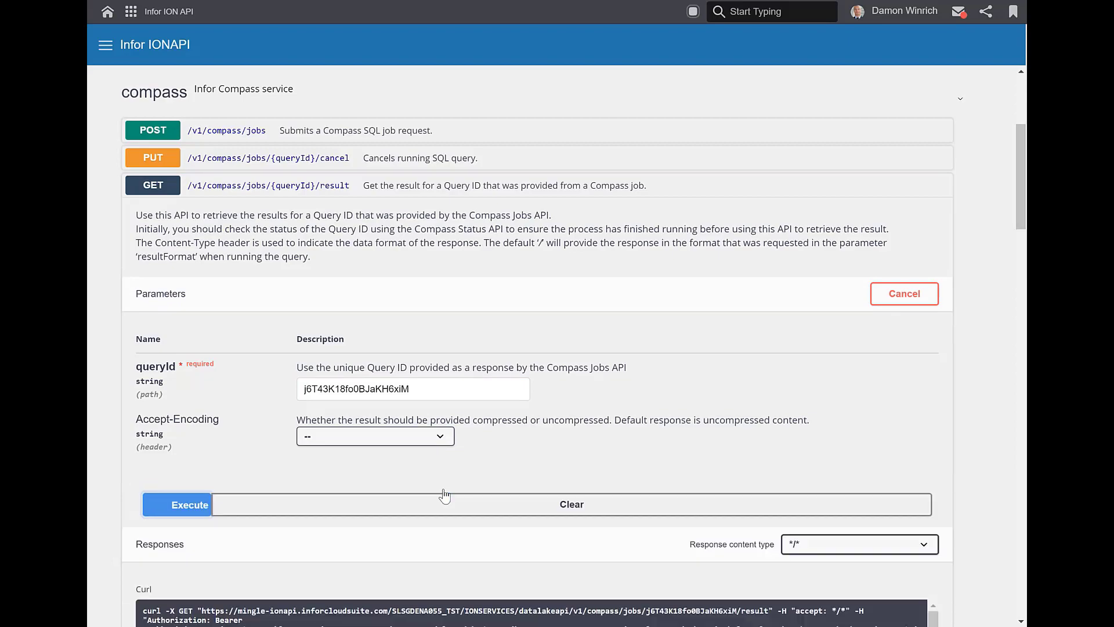
Examine the column header row and the employee records in the result request's response body
{"action": "scroll", "coordinate": [443, 489], "scroll_direction": "down", "scroll_amount": 5}
{"action": "scroll", "coordinate": [443, 488], "scroll_direction": "down", "scroll_amount": 2}
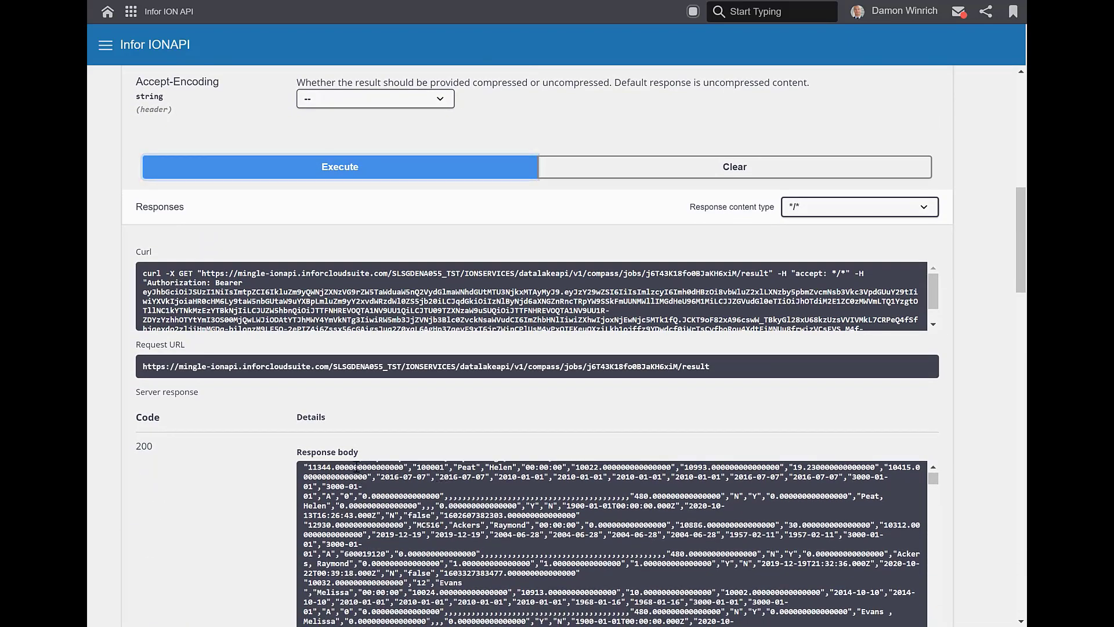
{"action": "scroll", "coordinate": [229, 493], "scroll_direction": "down", "scroll_amount": 4}
{"action": "scroll", "coordinate": [453, 344], "scroll_direction": "up", "scroll_amount": 3}
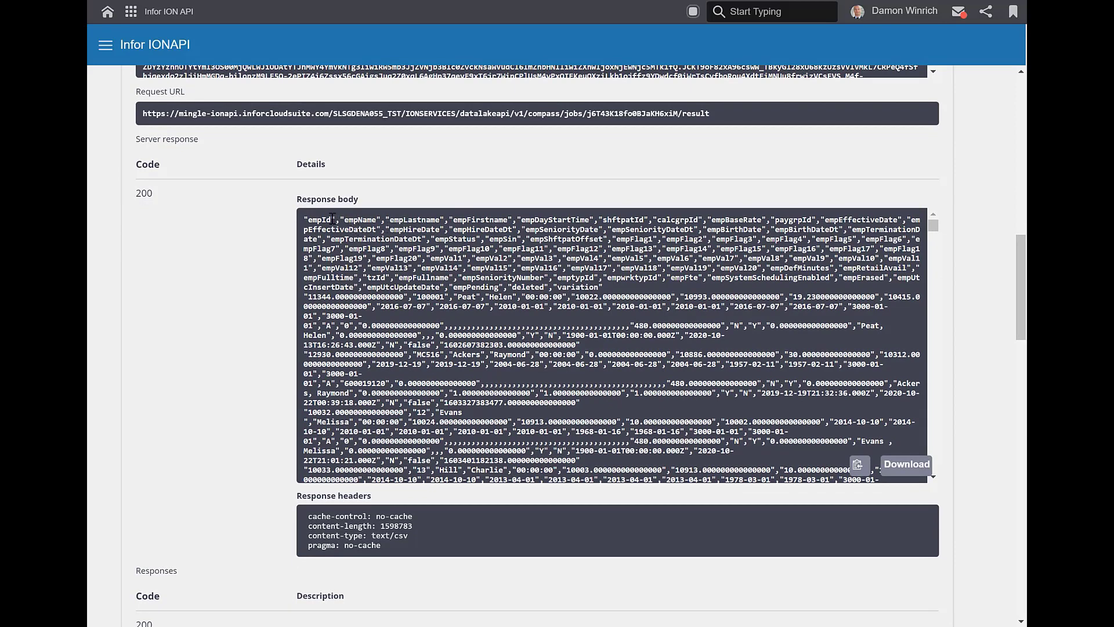
{"action": "left_click_drag", "start_coordinate": [305, 220], "coordinate": [605, 291]}
{"action": "left_click", "coordinate": [392, 297]}
{"action": "left_click_drag", "start_coordinate": [429, 308], "coordinate": [467, 366]}
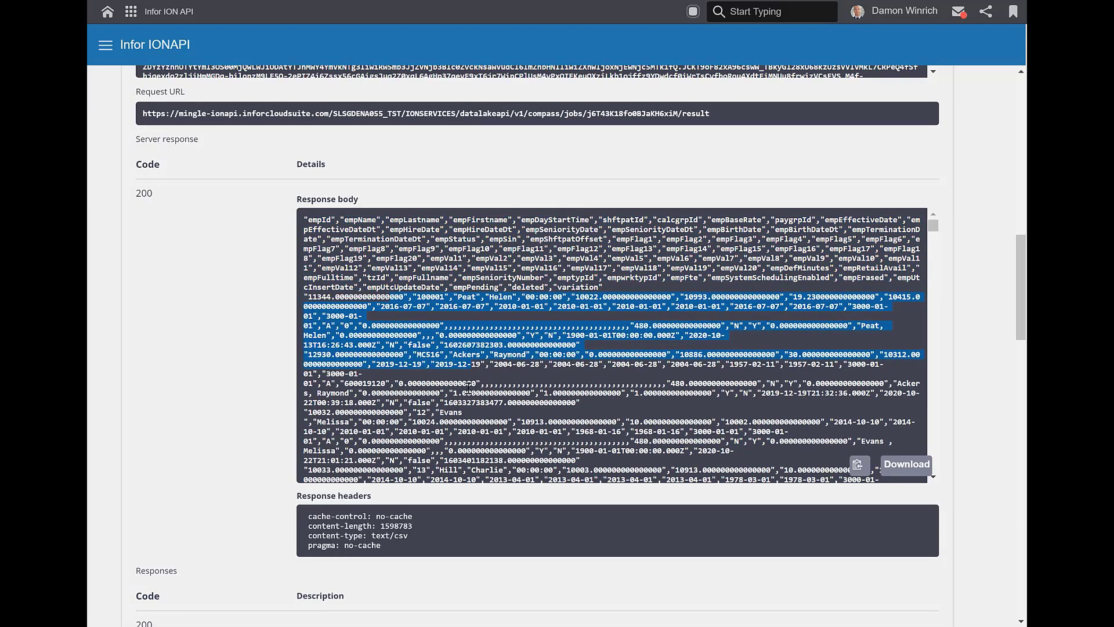
{"action": "scroll", "coordinate": [464, 365], "scroll_direction": "down", "scroll_amount": 3}
{"action": "scroll", "coordinate": [464, 364], "scroll_direction": "down", "scroll_amount": 5}
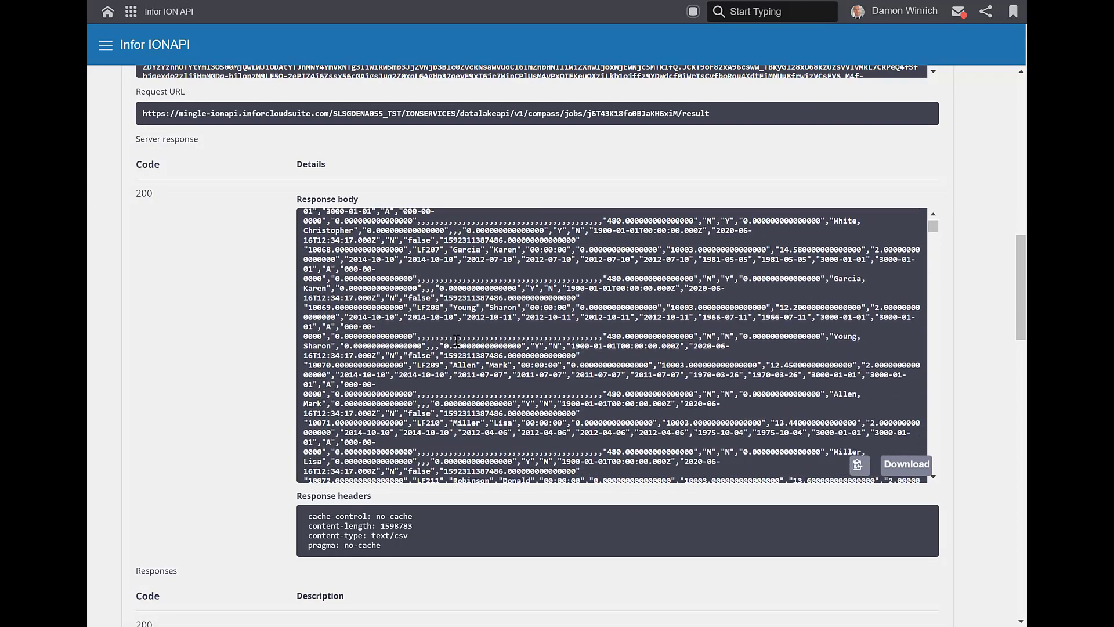
{"action": "scroll", "coordinate": [740, 270], "scroll_direction": "down", "scroll_amount": 3}
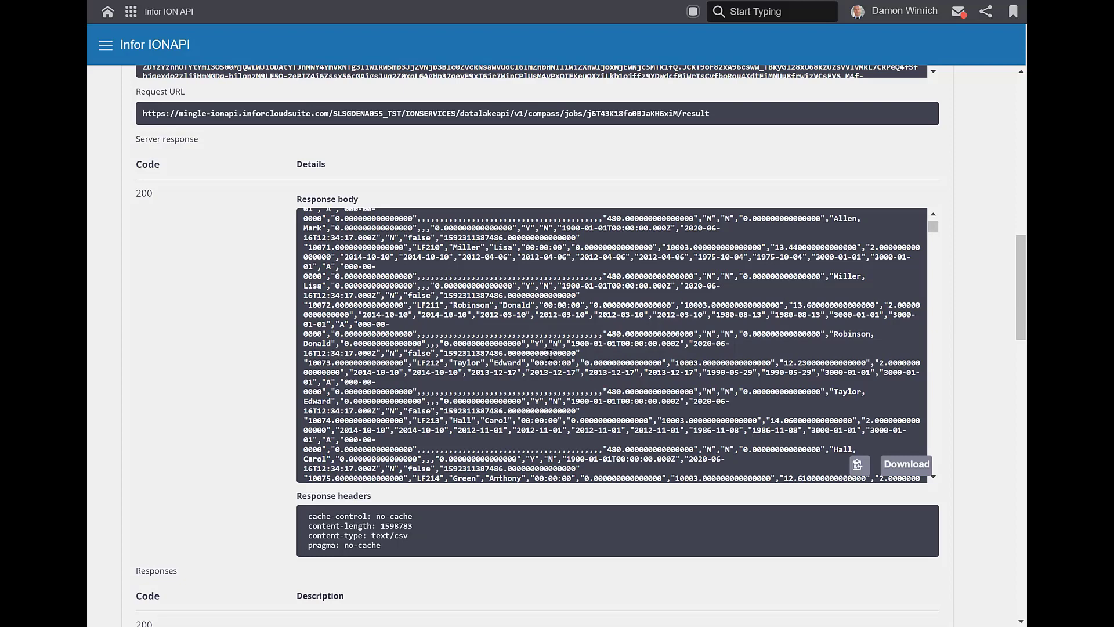
{"action": "scroll", "coordinate": [549, 349], "scroll_direction": "down", "scroll_amount": 3}
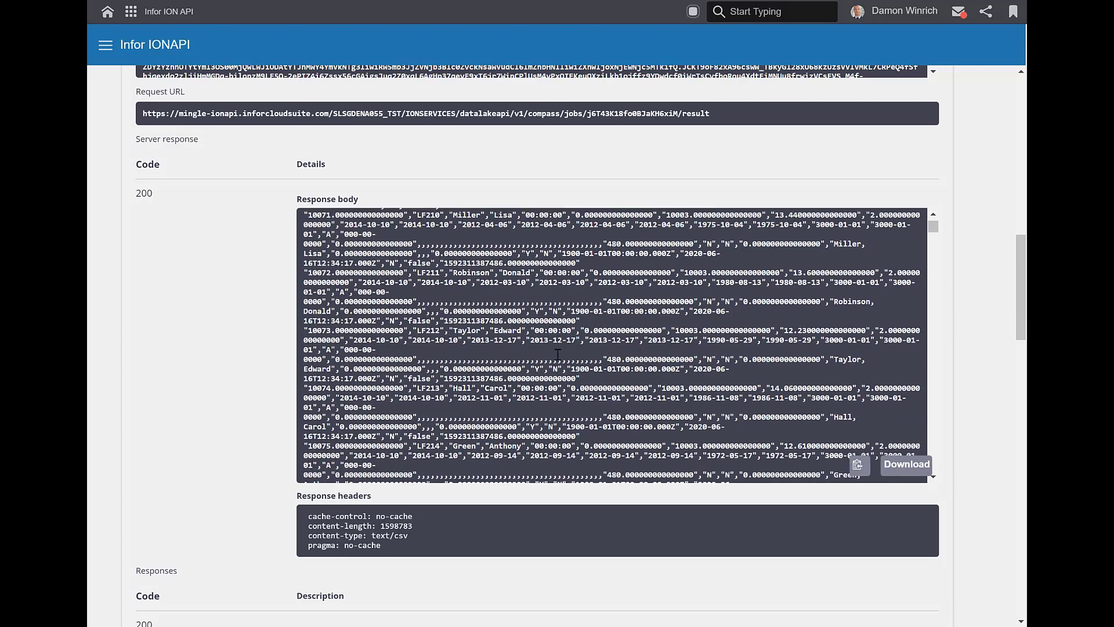
{"action": "scroll", "coordinate": [252, 427], "scroll_direction": "down", "scroll_amount": 4}
{"action": "scroll", "coordinate": [253, 417], "scroll_direction": "down", "scroll_amount": 7}
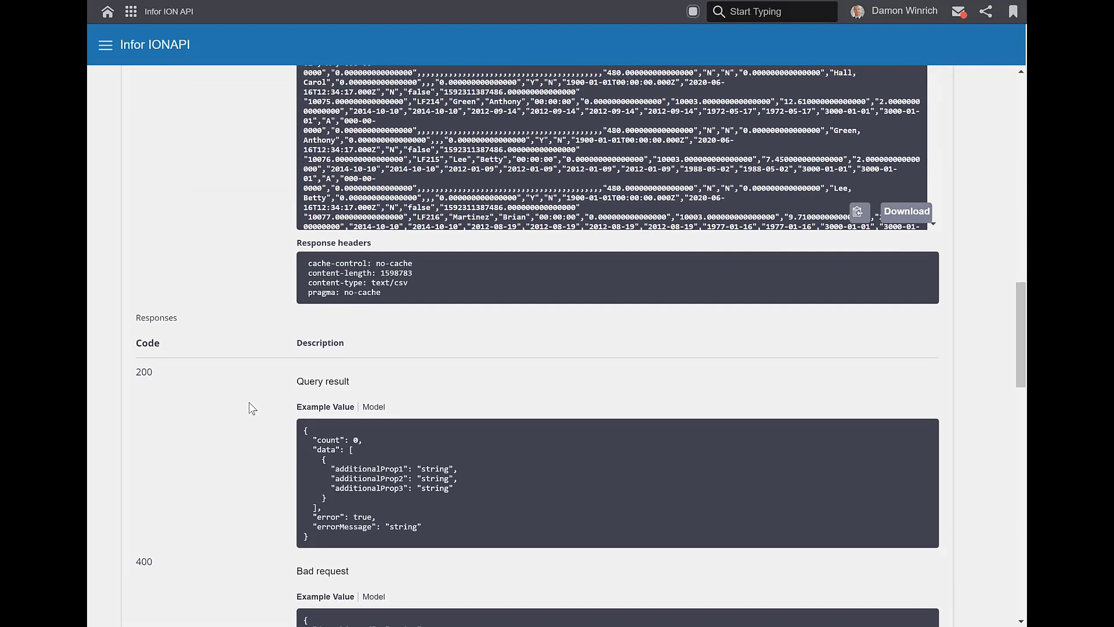
Open the GET /v1/payloads/streambyfilter method, enable trying it out, and place the cursor in its filter parameter
{"action": "scroll", "coordinate": [251, 388], "scroll_direction": "down", "scroll_amount": 6}
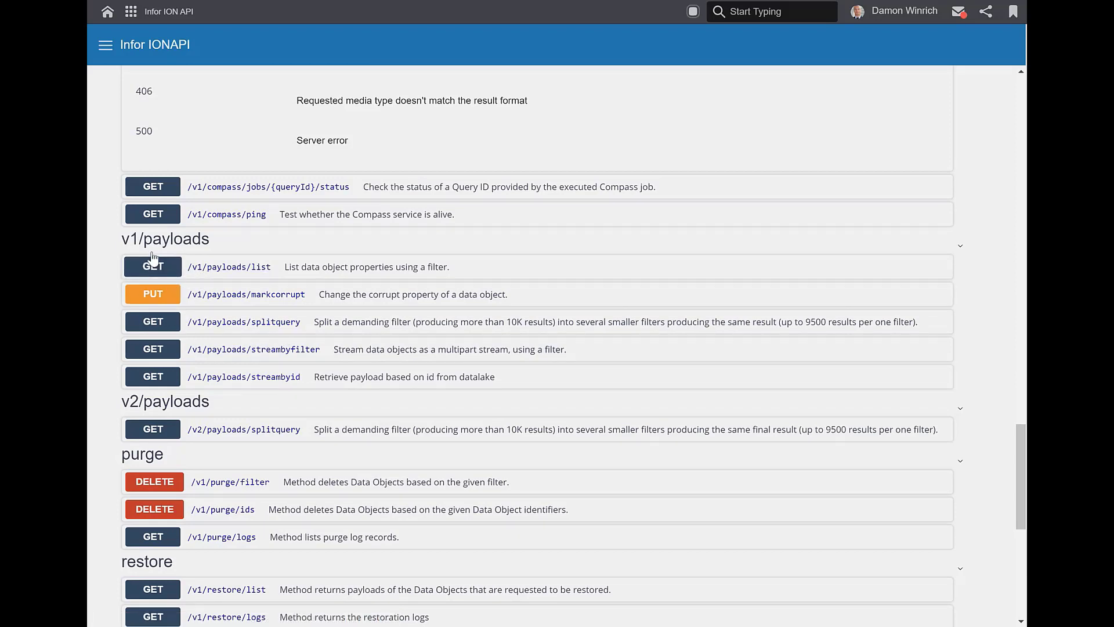
{"action": "left_click", "coordinate": [266, 355]}
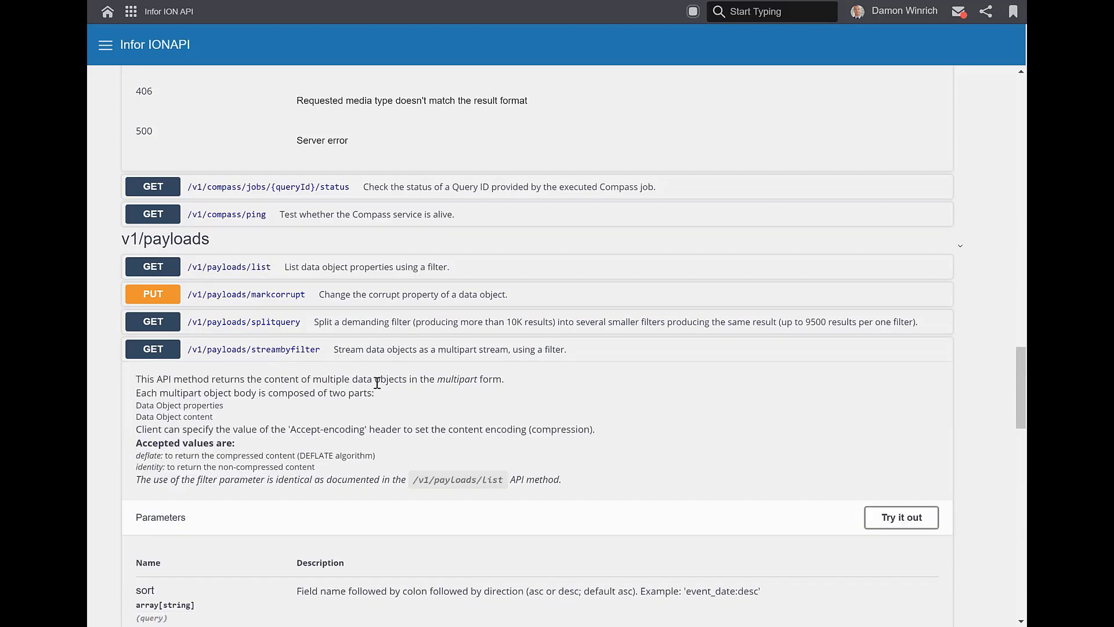
{"action": "scroll", "coordinate": [375, 387], "scroll_direction": "down", "scroll_amount": 1}
{"action": "scroll", "coordinate": [375, 387], "scroll_direction": "down", "scroll_amount": 3}
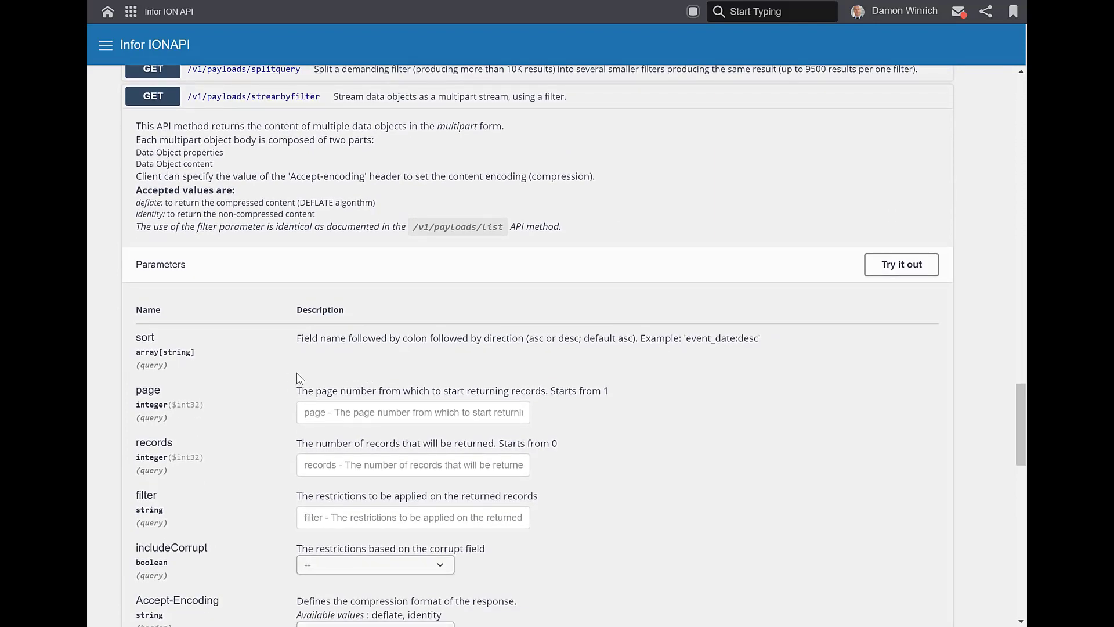
{"action": "scroll", "coordinate": [285, 436], "scroll_direction": "down", "scroll_amount": 1}
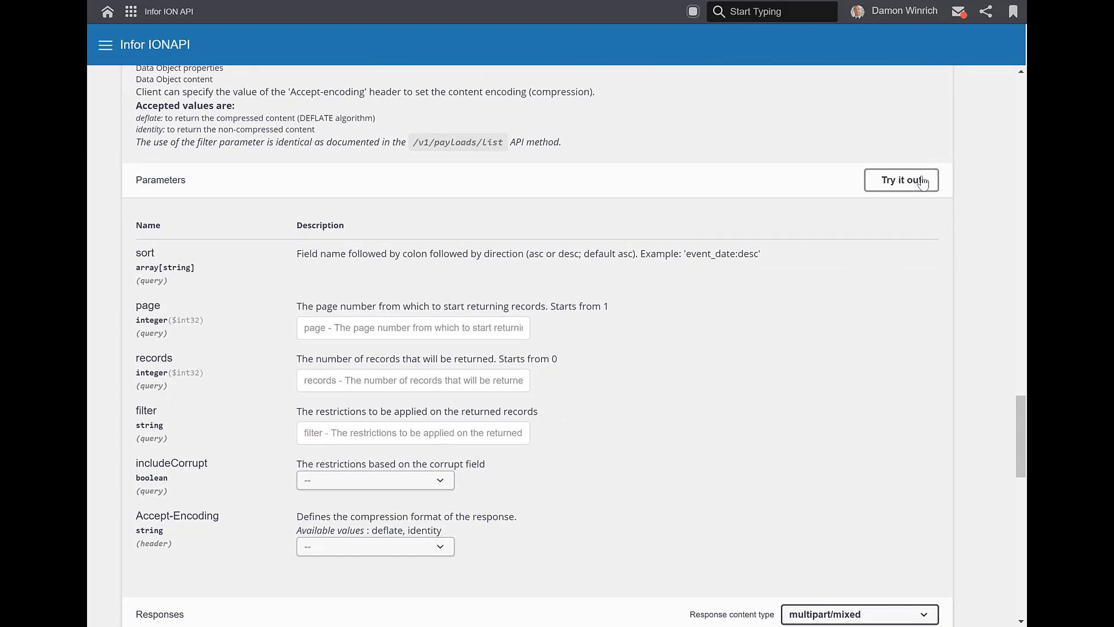
{"action": "left_click", "coordinate": [899, 184]}
{"action": "left_click", "coordinate": [327, 440]}
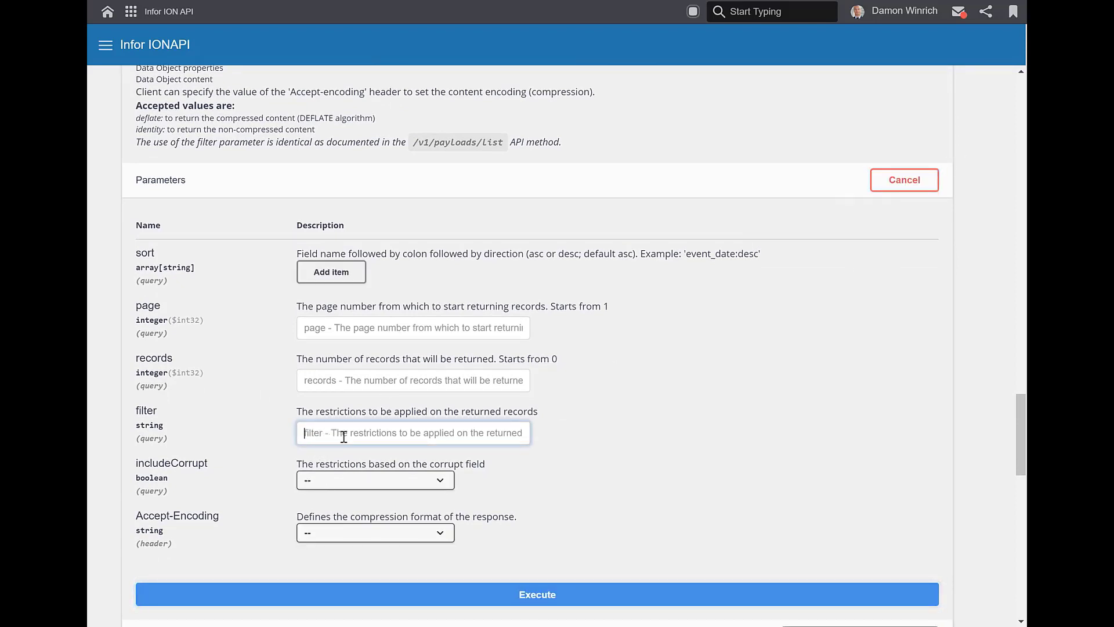
Read the note on streambyfilter's filter parameter and open the GET /v1/payloads/list documentation it refers to
{"action": "scroll", "coordinate": [343, 436], "scroll_direction": "up", "scroll_amount": 1}
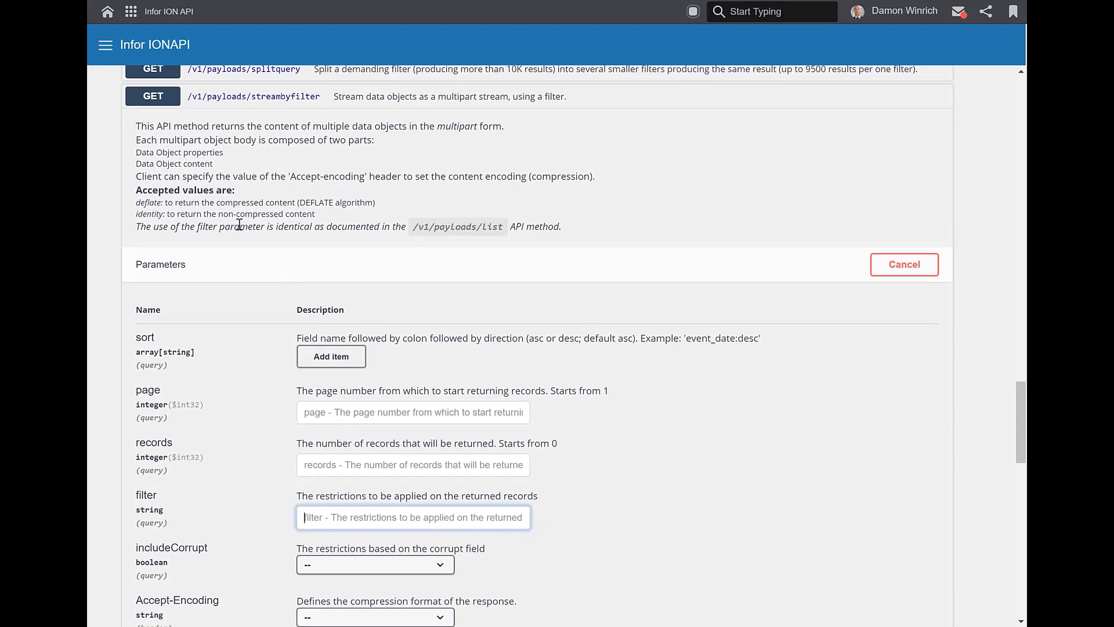
{"action": "left_click_drag", "start_coordinate": [269, 227], "coordinate": [479, 230]}
{"action": "scroll", "coordinate": [348, 232], "scroll_direction": "up", "scroll_amount": 2}
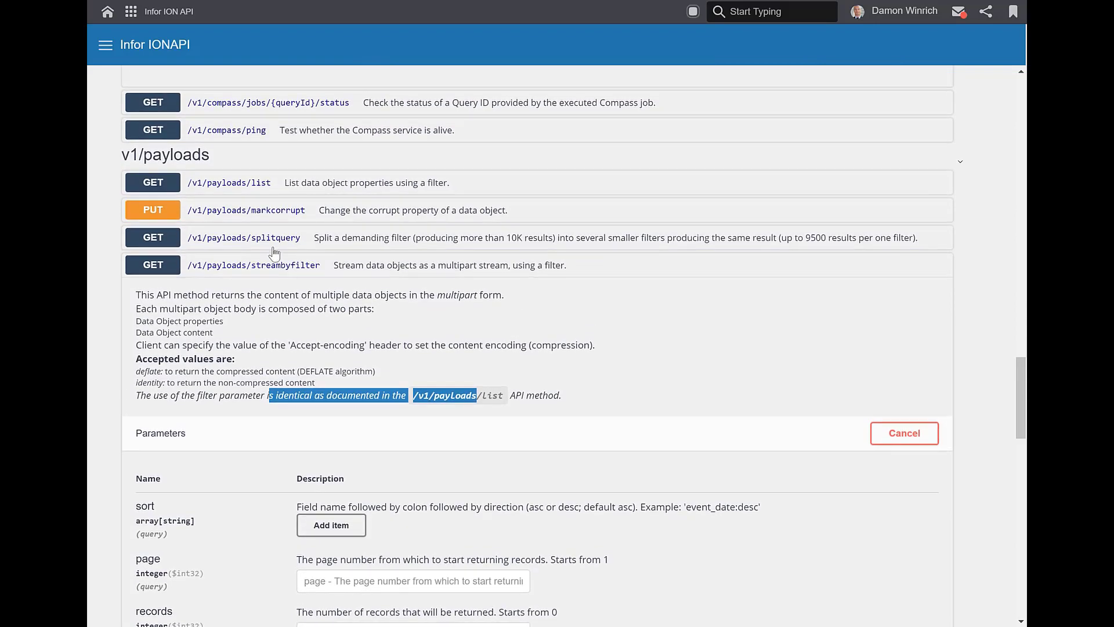
{"action": "left_click", "coordinate": [243, 189]}
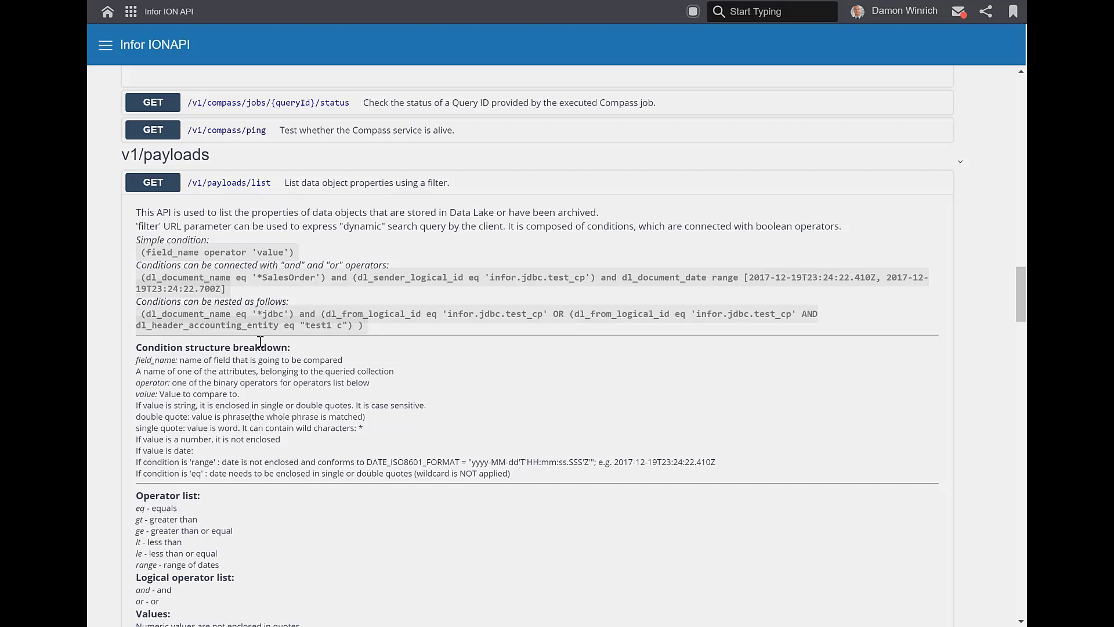
Examine the condition examples, operator lists and queryable data object properties in the GET /v1/payloads/list documentation and collapse that method
{"action": "left_click_drag", "start_coordinate": [163, 250], "coordinate": [372, 332]}
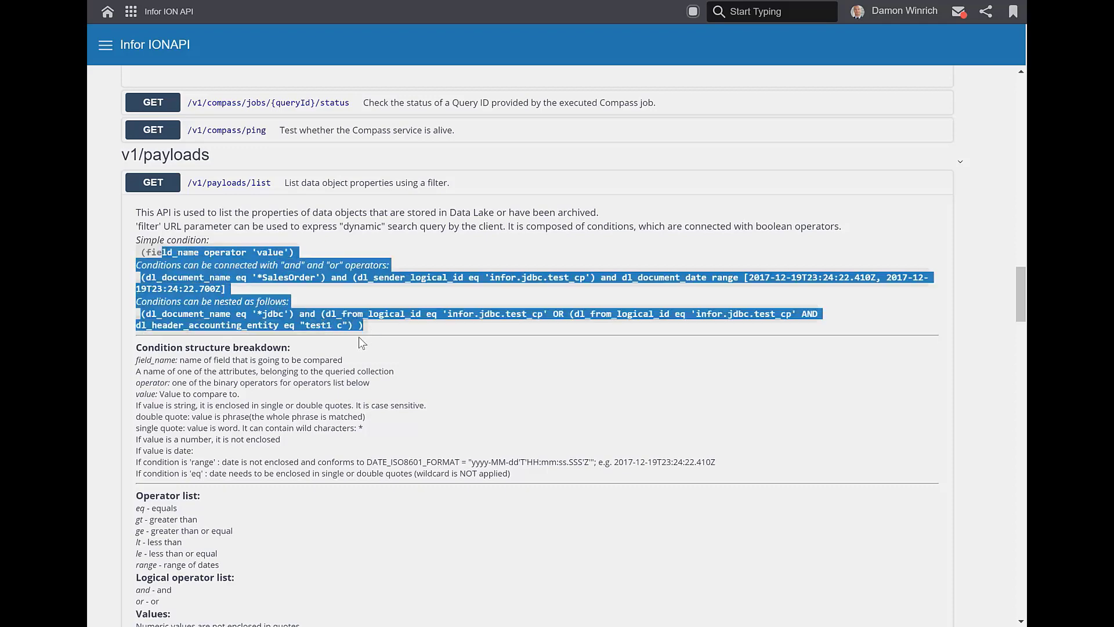
{"action": "scroll", "coordinate": [174, 383], "scroll_direction": "down", "scroll_amount": 3}
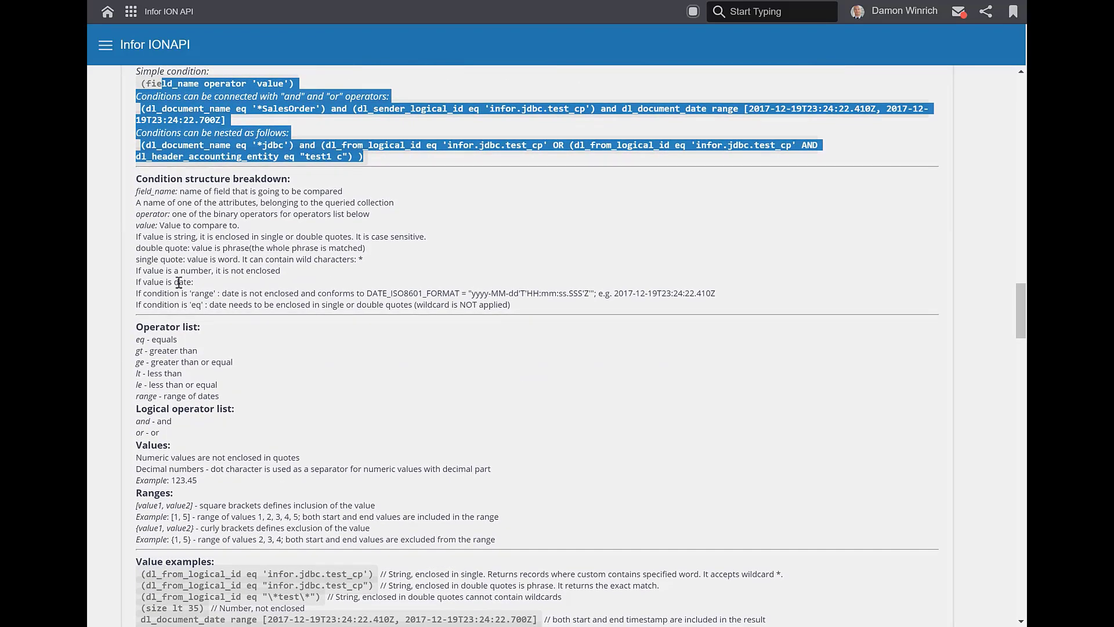
{"action": "scroll", "coordinate": [161, 360], "scroll_direction": "down", "scroll_amount": 3}
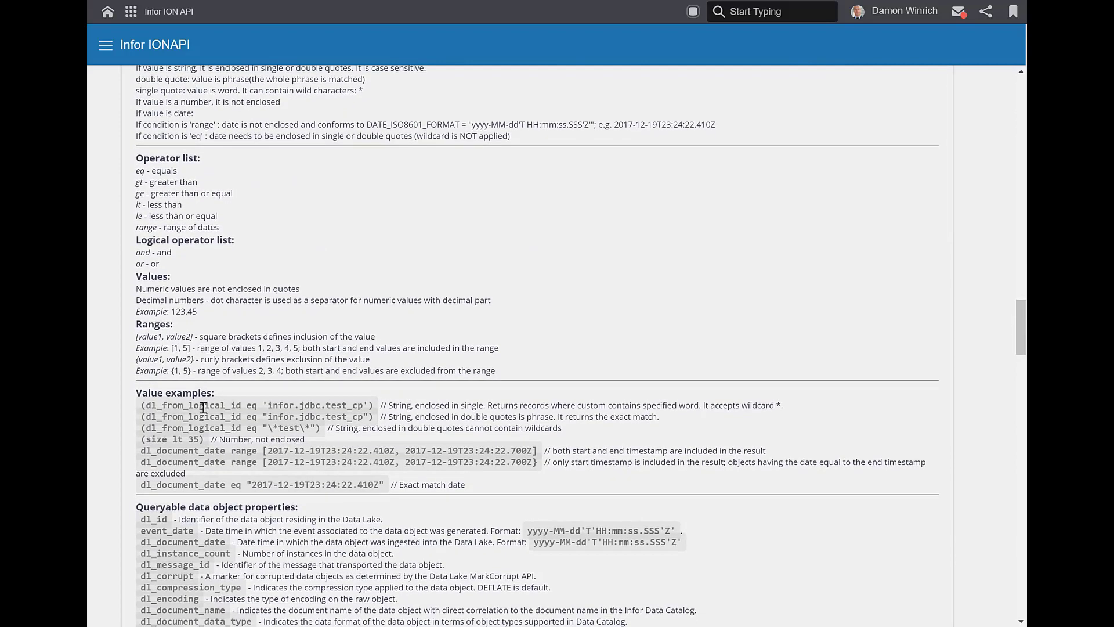
{"action": "scroll", "coordinate": [203, 408], "scroll_direction": "down", "scroll_amount": 6}
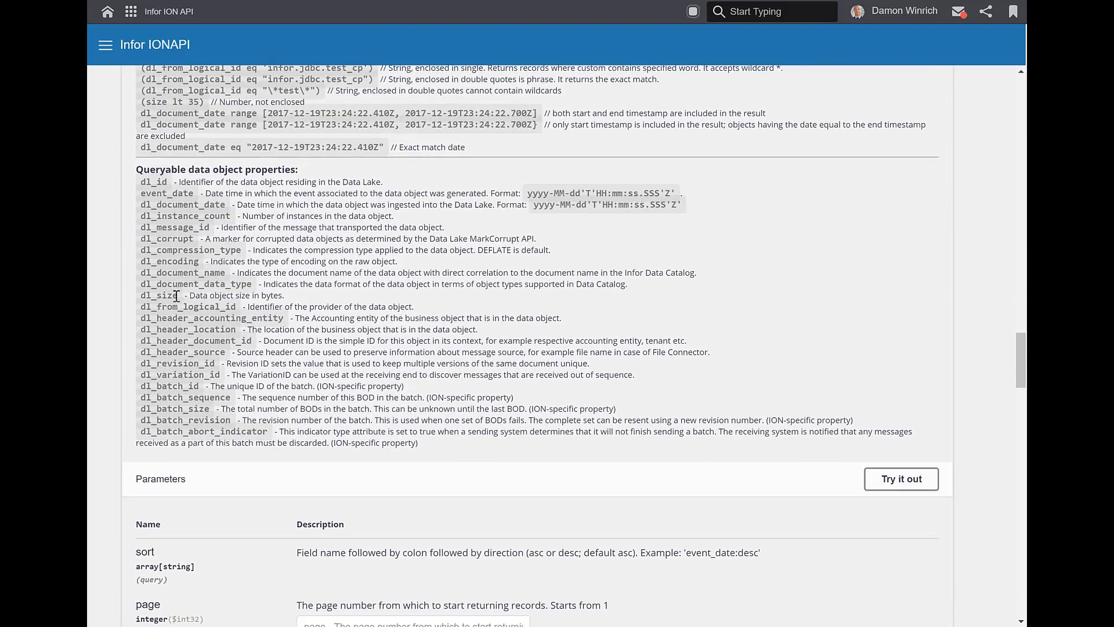
{"action": "scroll", "coordinate": [214, 418], "scroll_direction": "up", "scroll_amount": 10}
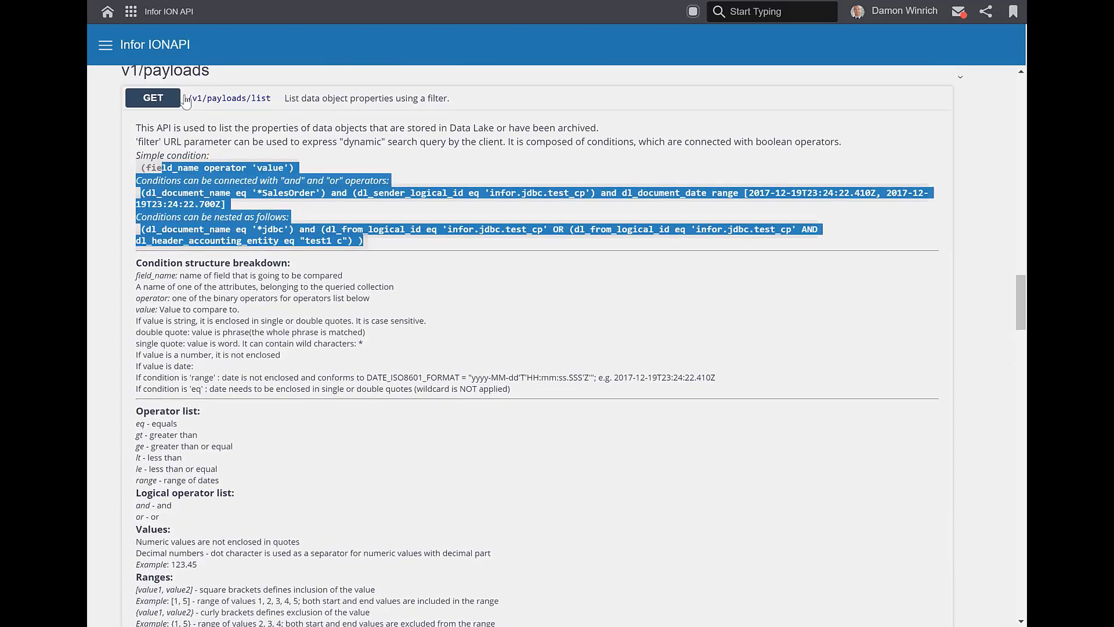
{"action": "left_click", "coordinate": [228, 99]}
{"action": "left_click", "coordinate": [230, 99]}
{"action": "left_click", "coordinate": [230, 100]}
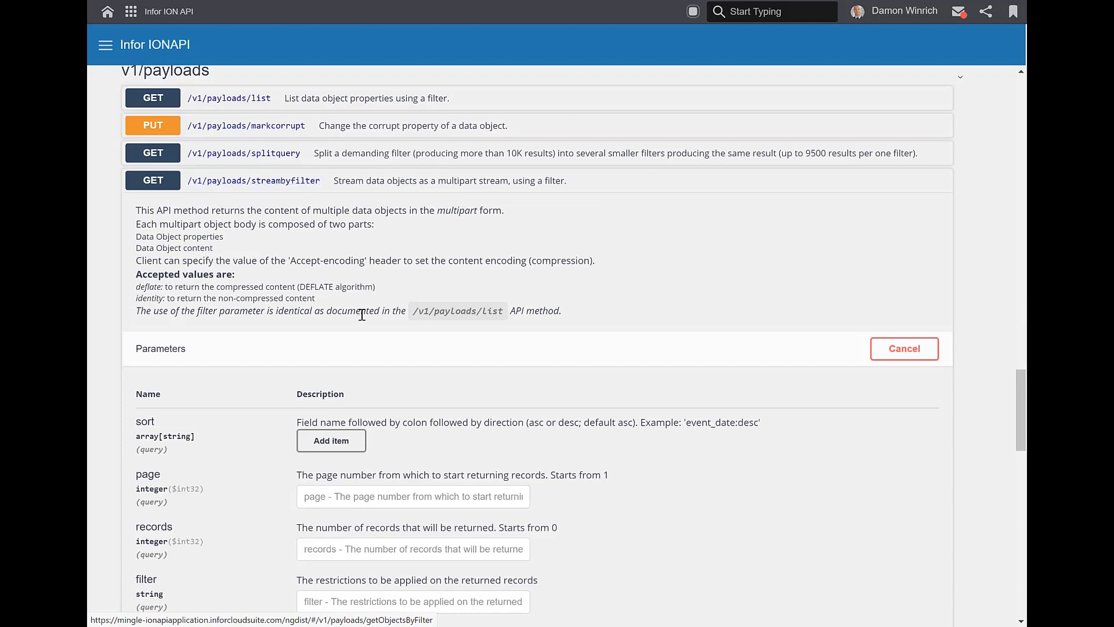
Set streambyfilter's filter parameter to (dl_document_name eq 'WFM_employee') and dl_document_date range [2020-01-01T23:24:22.410Z, 2100-12-19T23:24:22.700Z]
{"action": "scroll", "coordinate": [380, 371], "scroll_direction": "down", "scroll_amount": 2}
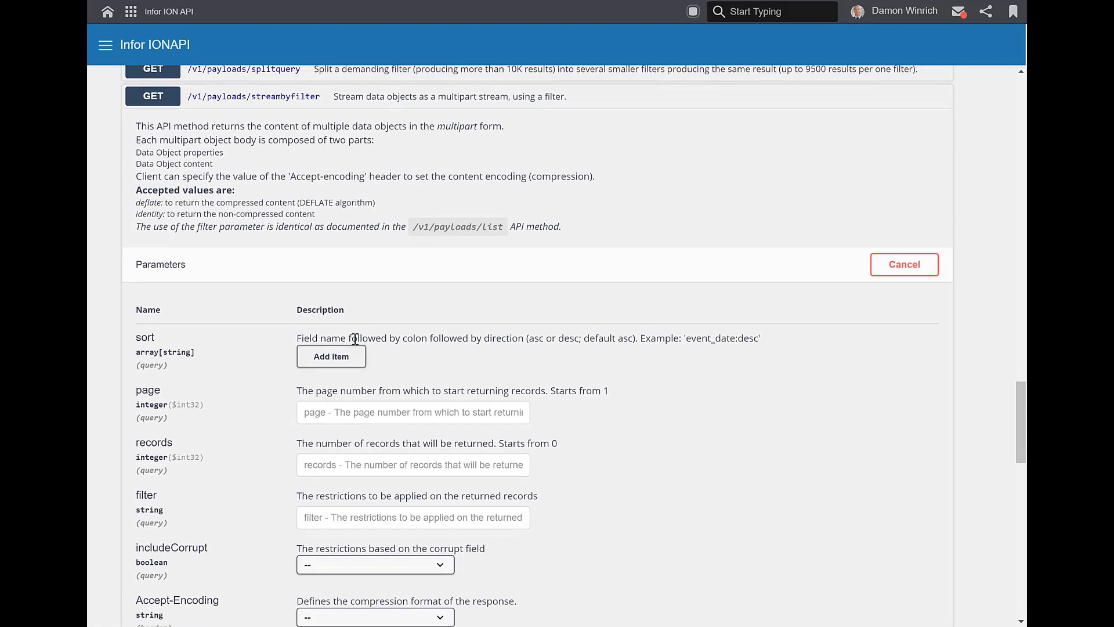
{"action": "scroll", "coordinate": [355, 338], "scroll_direction": "down", "scroll_amount": 4}
{"action": "left_click", "coordinate": [329, 346]}
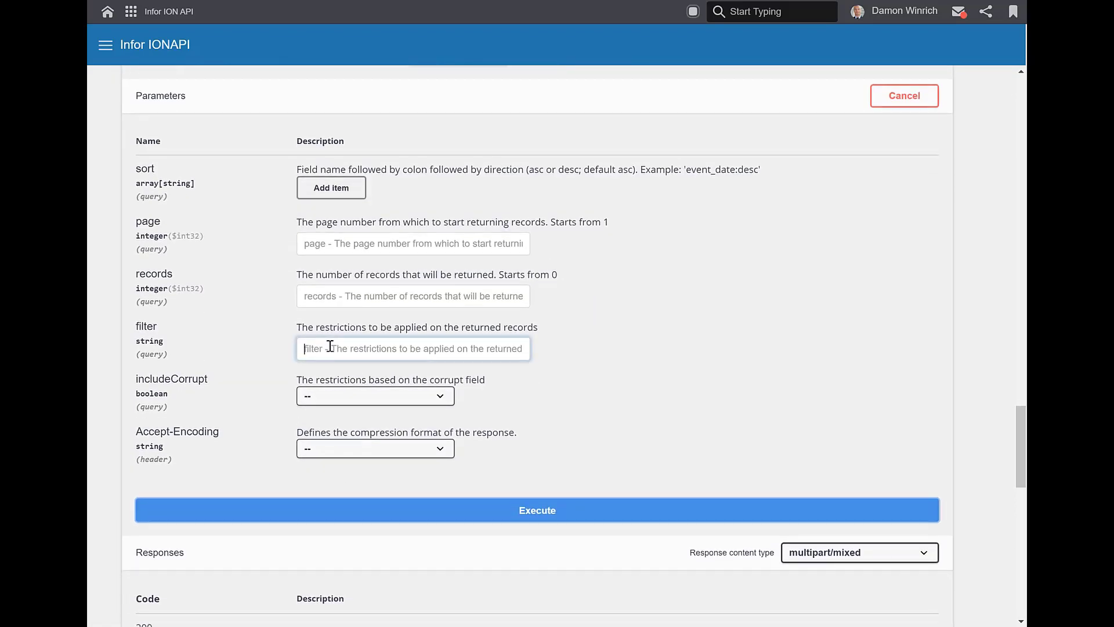
{"action": "key", "text": "ctrl+v"}
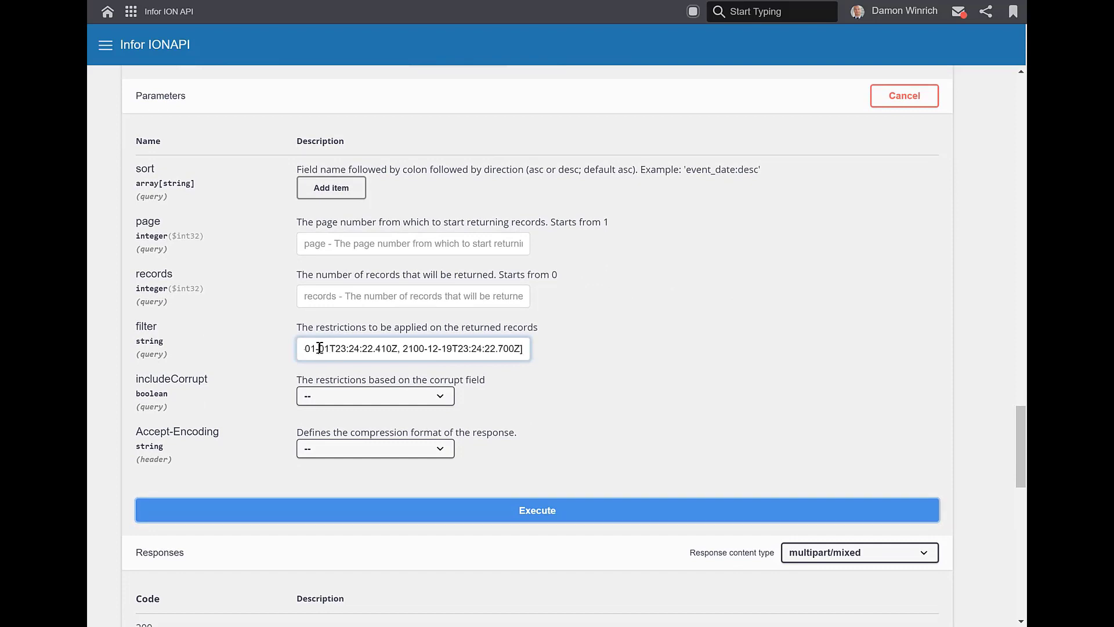
Check the filter's document name condition and the start and end of its date range, and execute the streambyfilter request
{"action": "left_click_drag", "start_coordinate": [308, 347], "coordinate": [290, 348]}
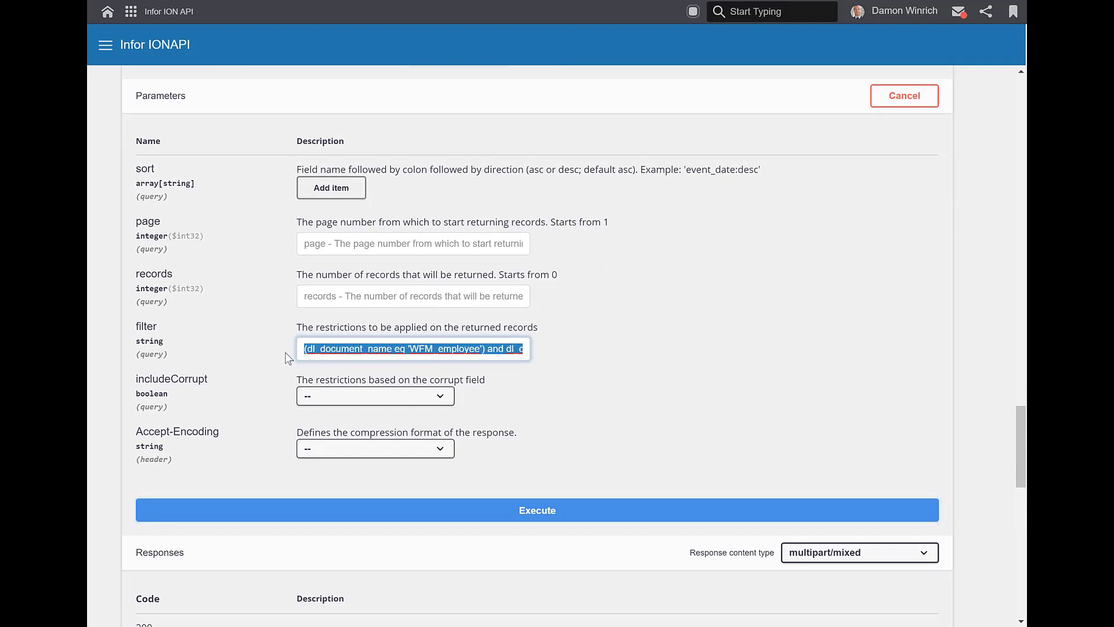
{"action": "left_click", "coordinate": [340, 348]}
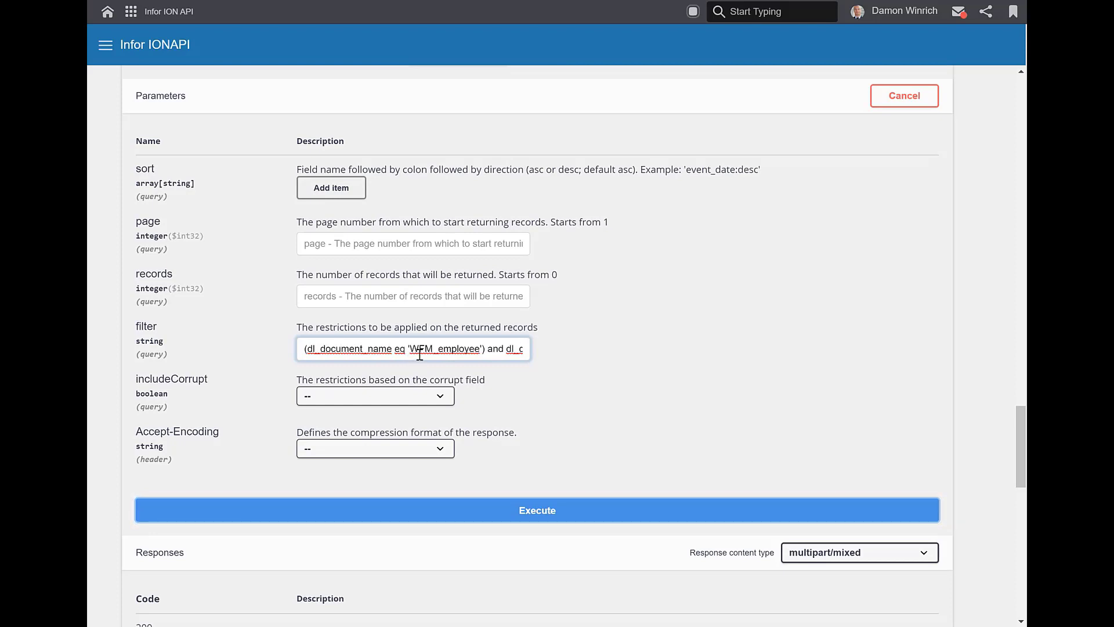
{"action": "left_click", "coordinate": [477, 350]}
{"action": "key", "text": "End"}
{"action": "type", "text": "ment_date range "}
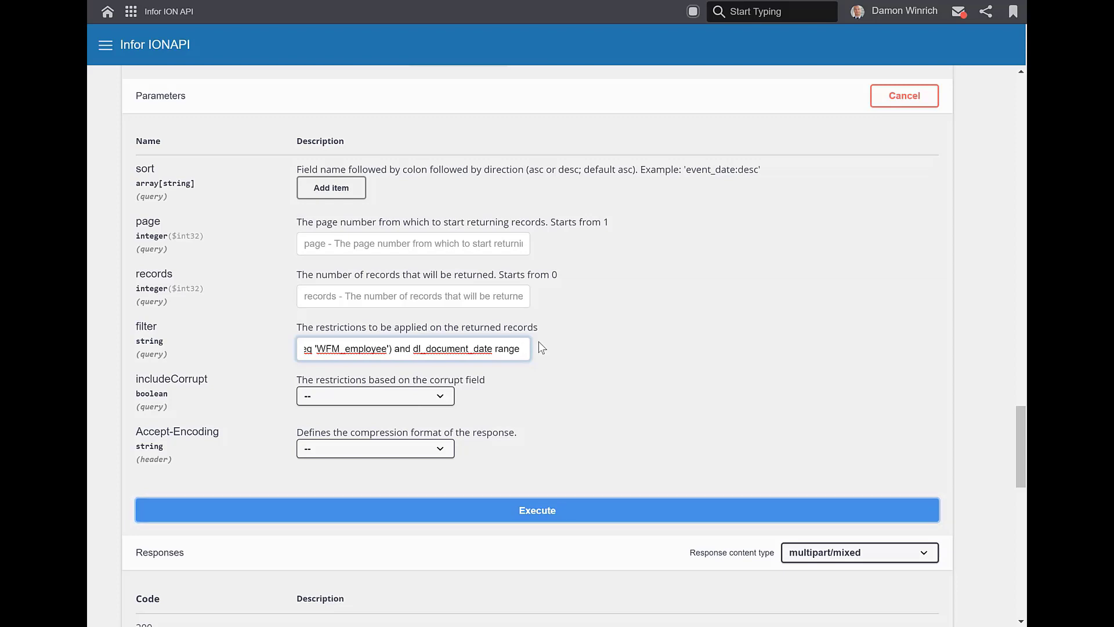
{"action": "type", "text": "[20"}
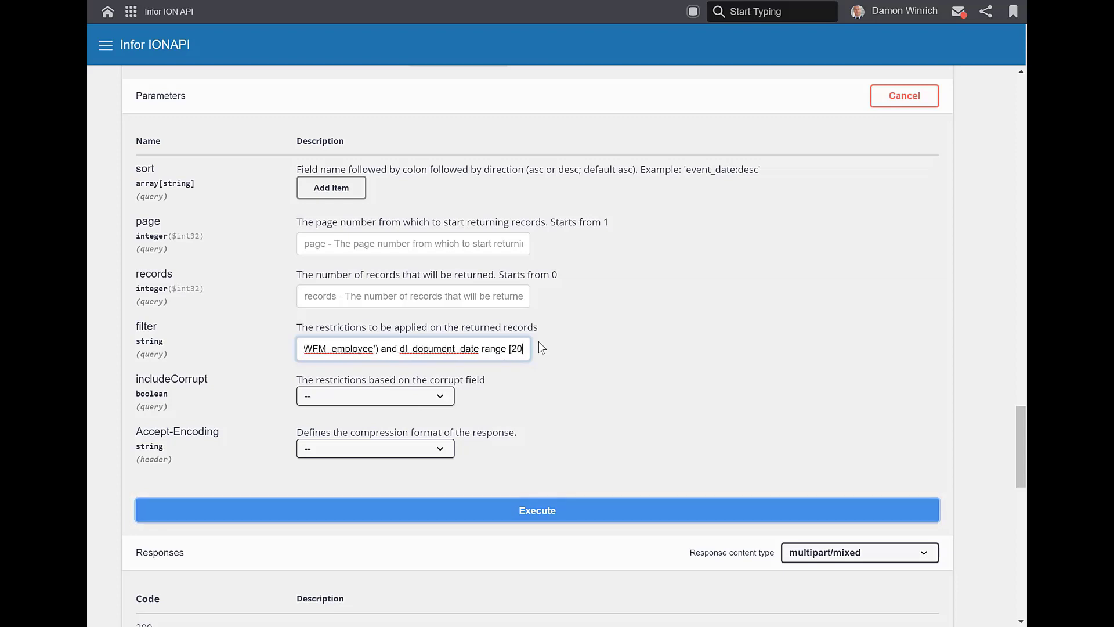
{"action": "type", "text": "20-01-01T23:24:22.410Z, 2100-12-19"}
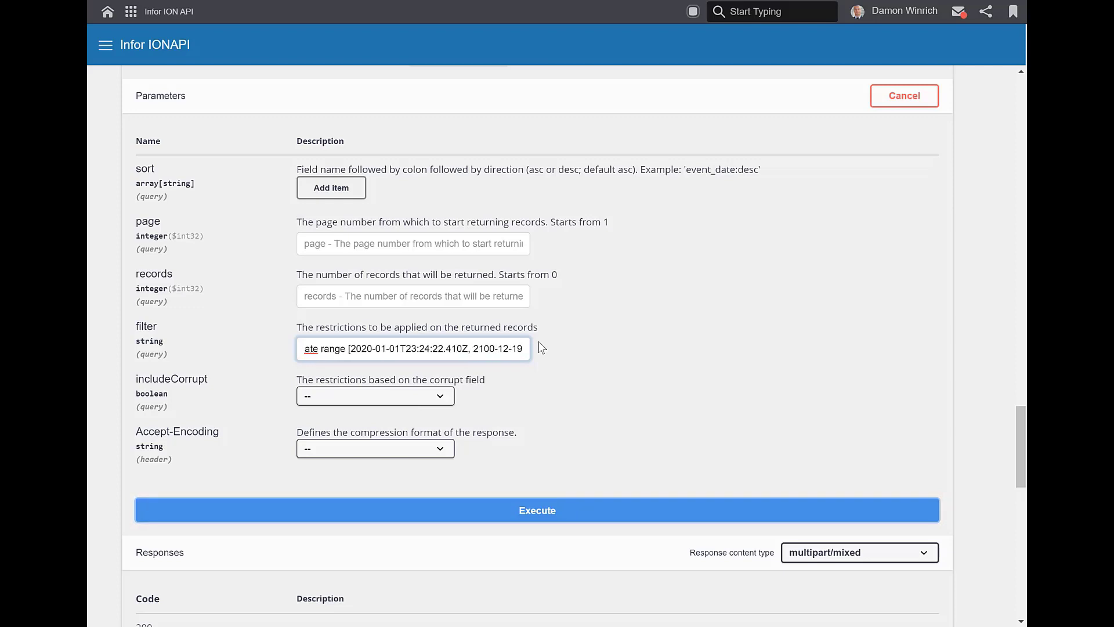
{"action": "type", "text": "T23:24:22."}
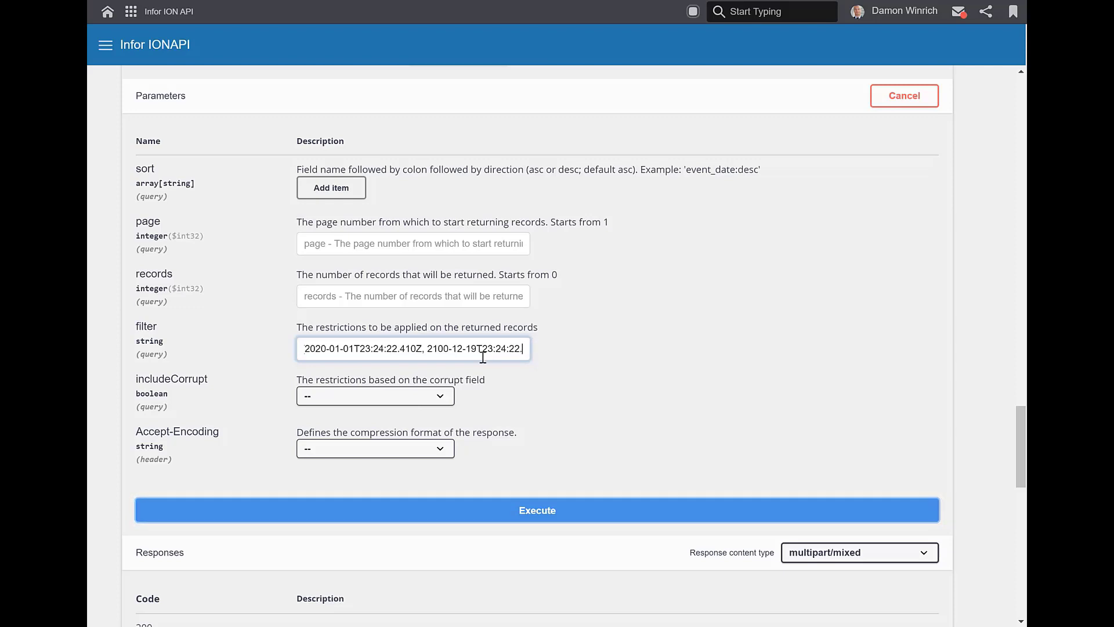
{"action": "left_click", "coordinate": [465, 514]}
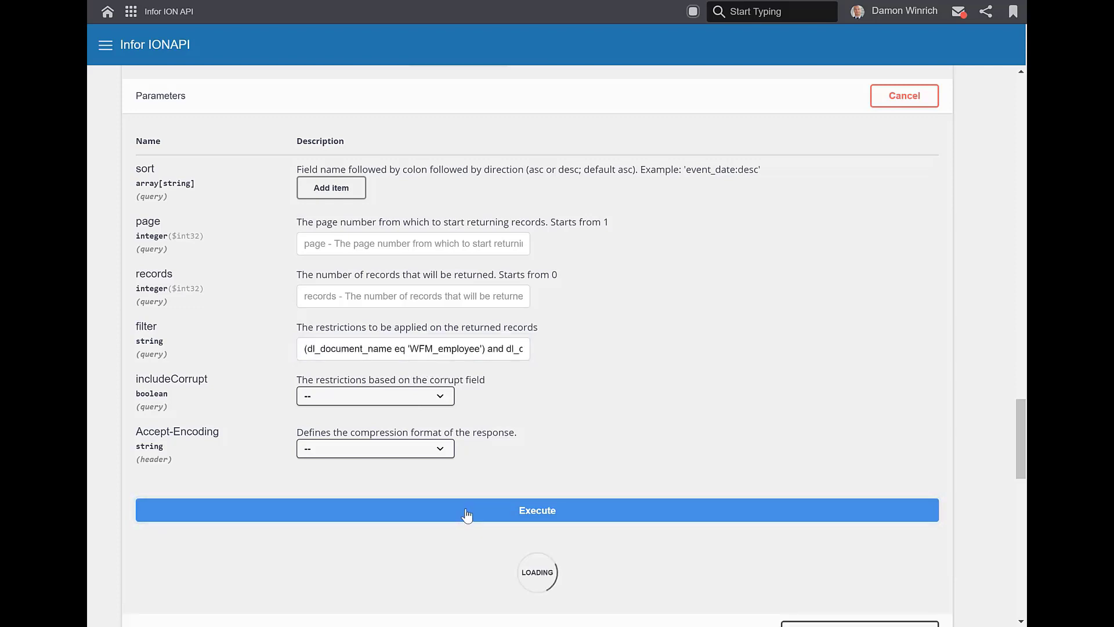
Examine the streambyfilter response body, comparing each WFM_Employee data object's property block with its compressed content and the boundary lines between parts
{"action": "scroll", "coordinate": [458, 467], "scroll_direction": "down", "scroll_amount": 8}
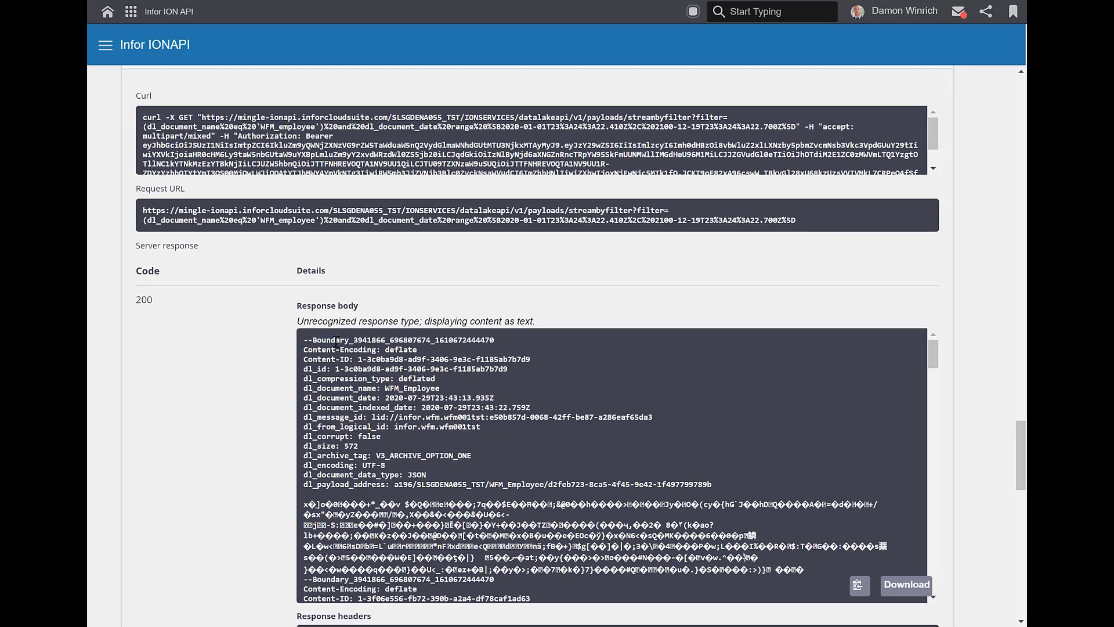
{"action": "left_click_drag", "start_coordinate": [313, 346], "coordinate": [425, 485]}
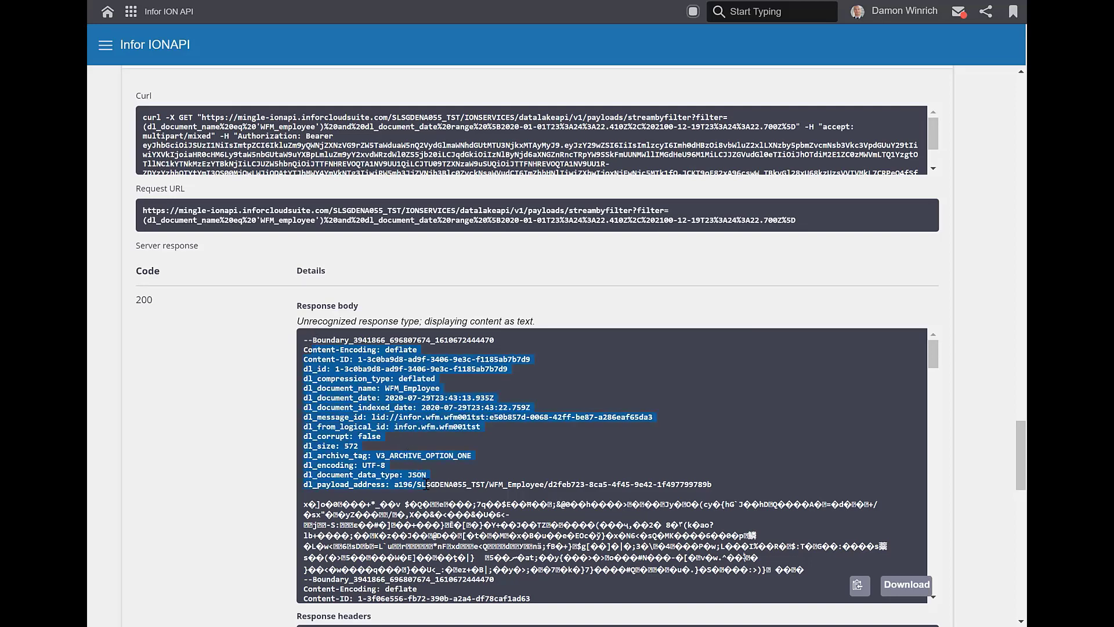
{"action": "scroll", "coordinate": [453, 485], "scroll_direction": "down", "scroll_amount": 3}
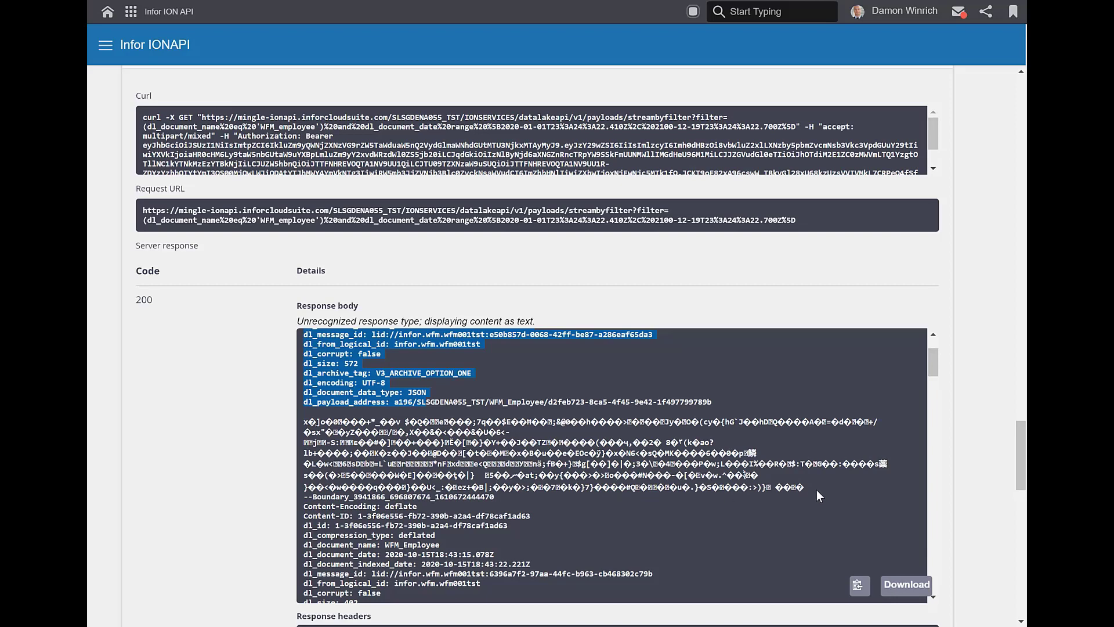
{"action": "scroll", "coordinate": [510, 490], "scroll_direction": "down", "scroll_amount": 3}
{"action": "left_click_drag", "start_coordinate": [341, 415], "coordinate": [488, 551]}
{"action": "scroll", "coordinate": [502, 534], "scroll_direction": "down", "scroll_amount": 1}
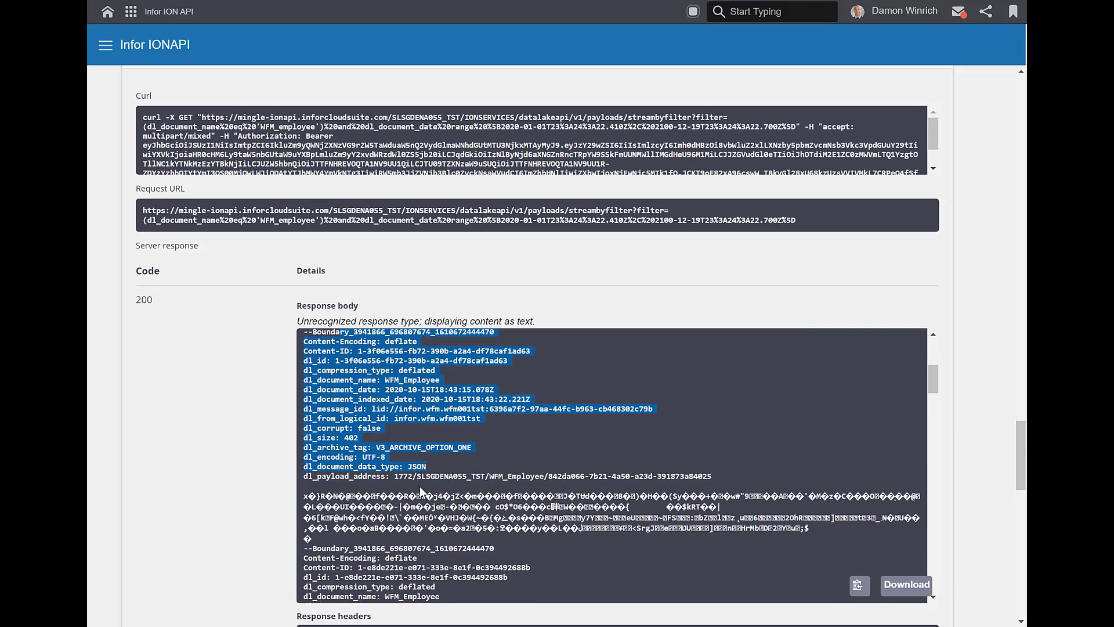
{"action": "left_click_drag", "start_coordinate": [363, 497], "coordinate": [458, 536]}
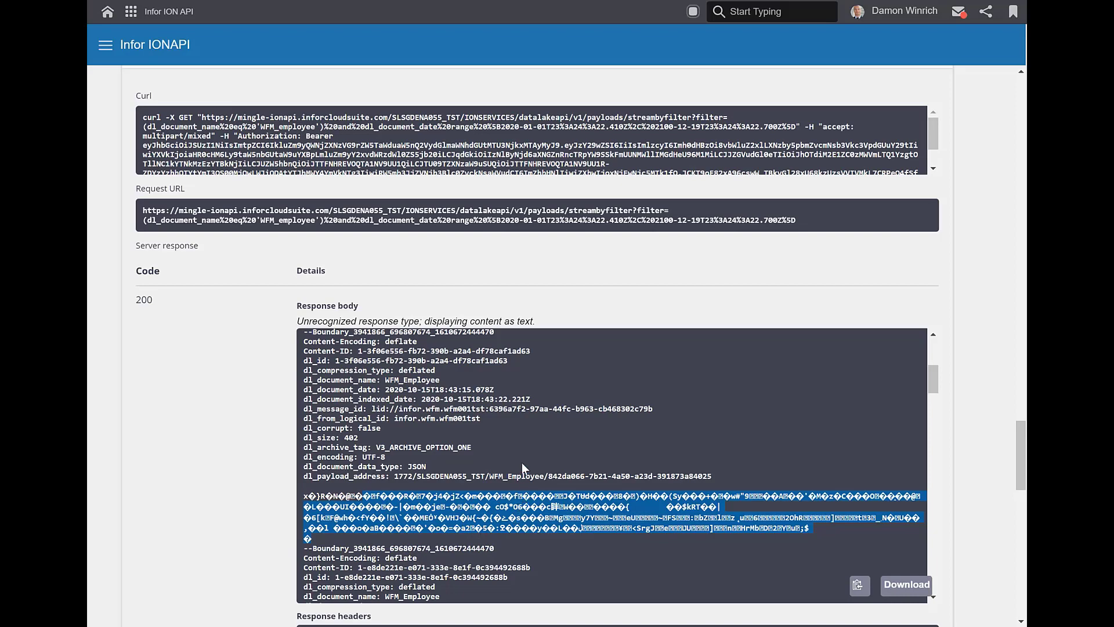
{"action": "scroll", "coordinate": [522, 468], "scroll_direction": "down", "scroll_amount": 4}
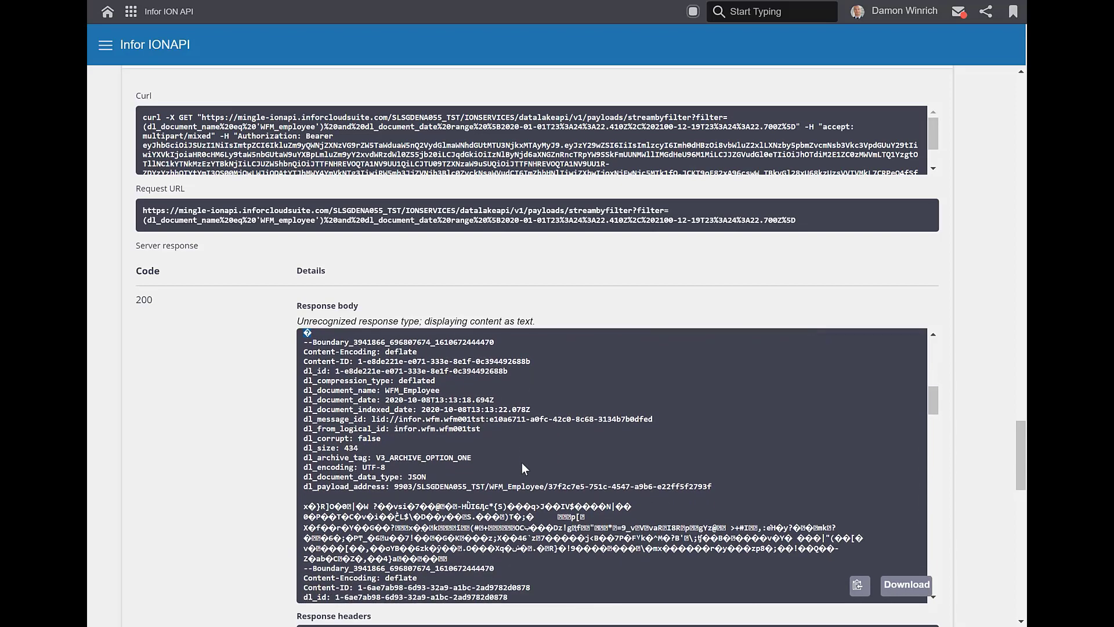
{"action": "scroll", "coordinate": [511, 441], "scroll_direction": "down", "scroll_amount": 3}
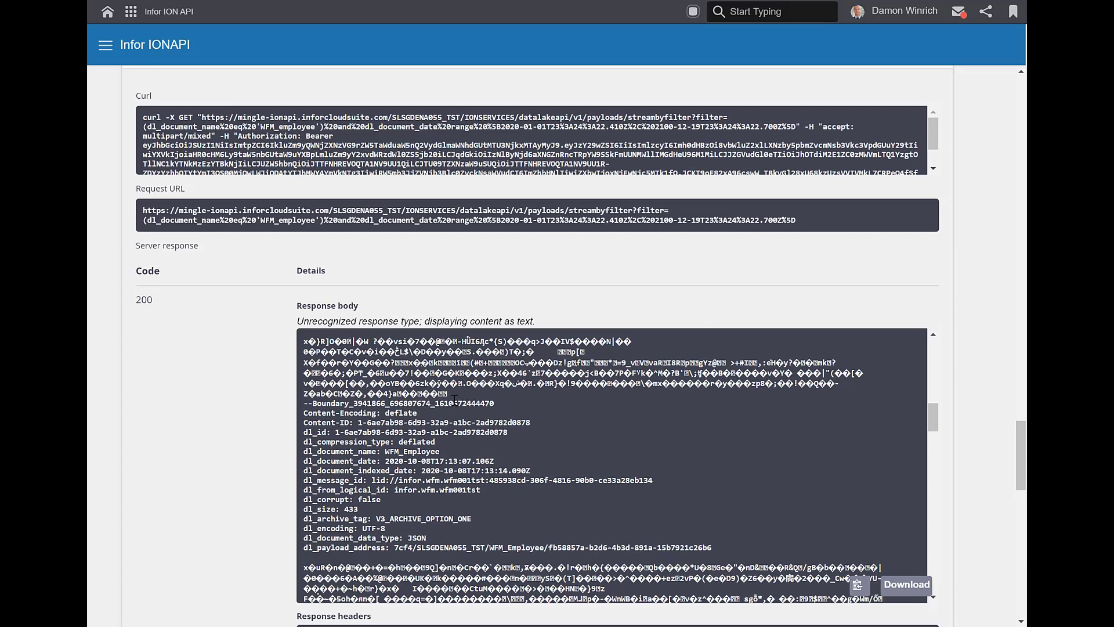
{"action": "left_click_drag", "start_coordinate": [454, 401], "coordinate": [304, 341]}
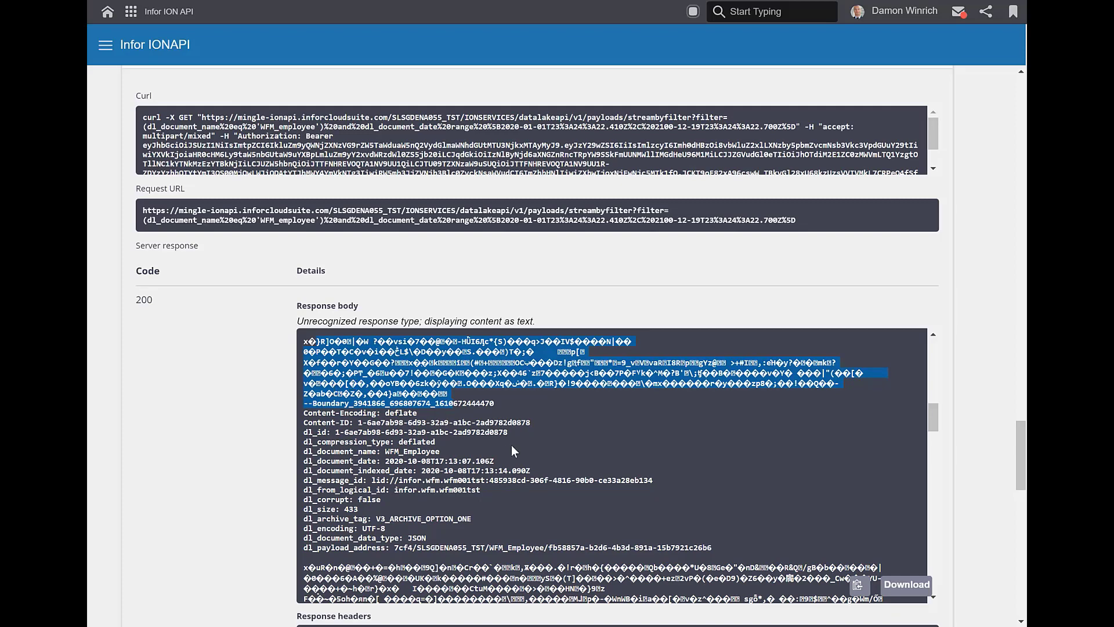
Collapse the streambyfilter method, read the GET /v2/payloads/splitquery description on splitting large filters, and collapse it again
{"action": "scroll", "coordinate": [493, 462], "scroll_direction": "up", "scroll_amount": 10}
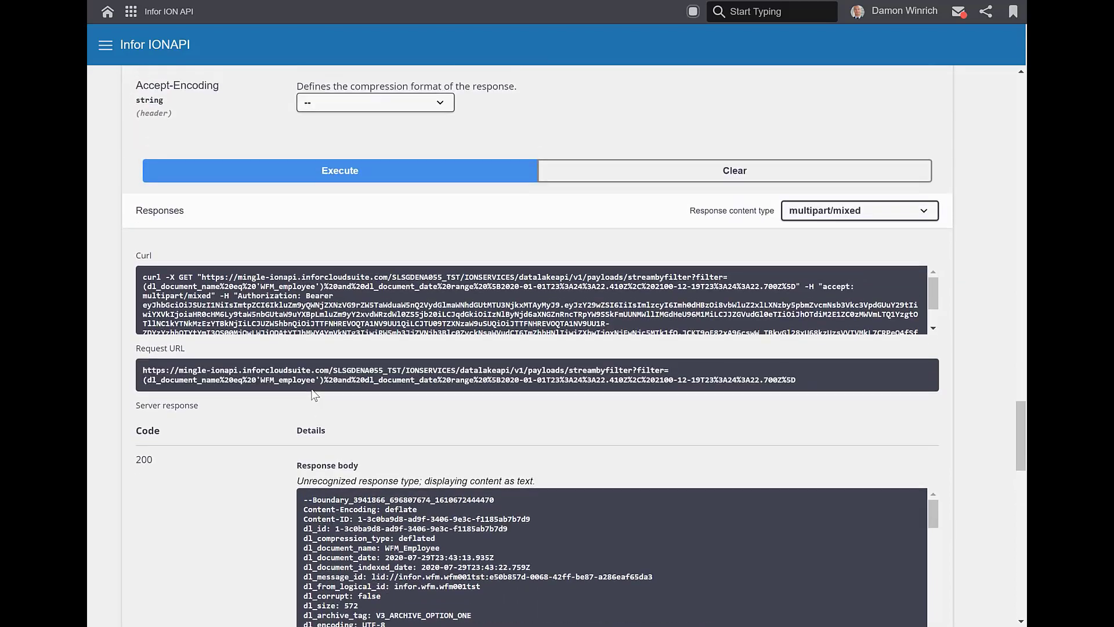
{"action": "scroll", "coordinate": [304, 392], "scroll_direction": "up", "scroll_amount": 7}
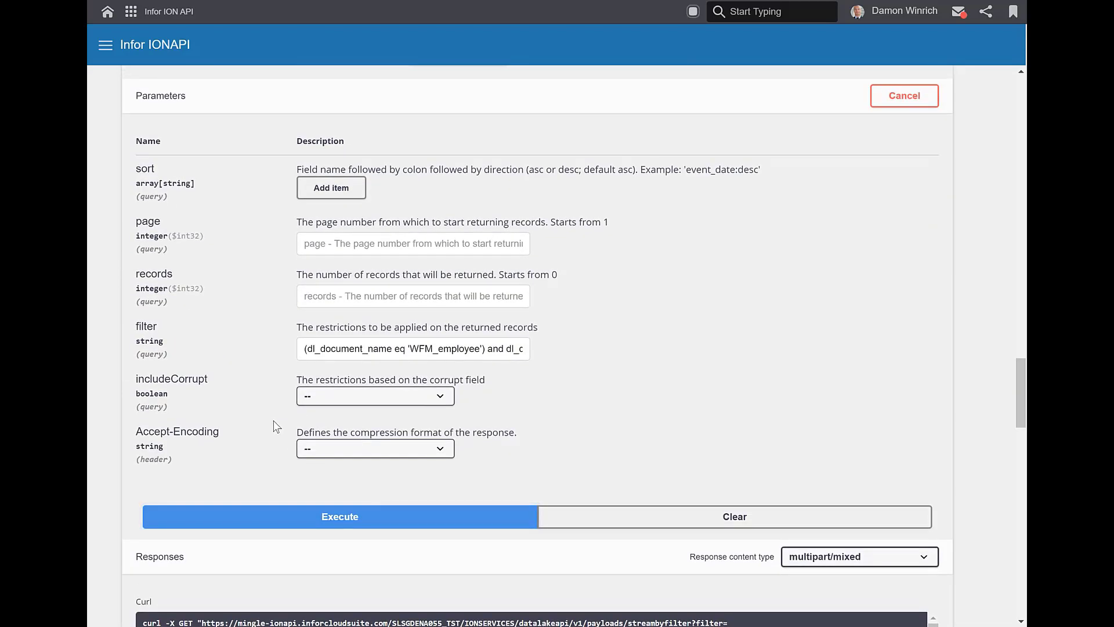
{"action": "scroll", "coordinate": [276, 426], "scroll_direction": "up", "scroll_amount": 3}
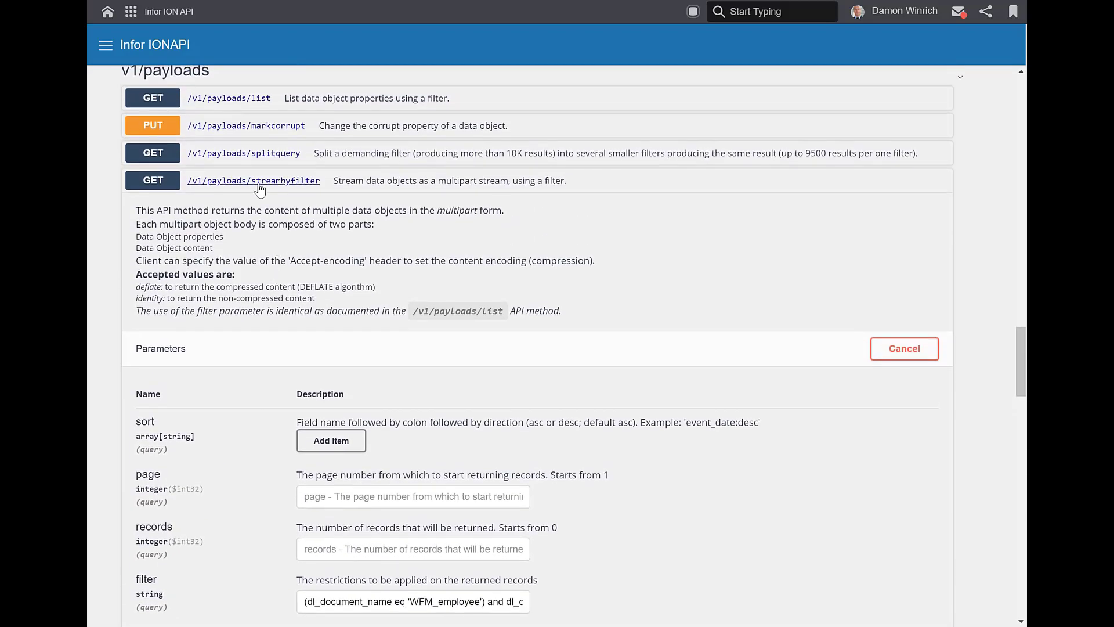
{"action": "left_click", "coordinate": [260, 182]}
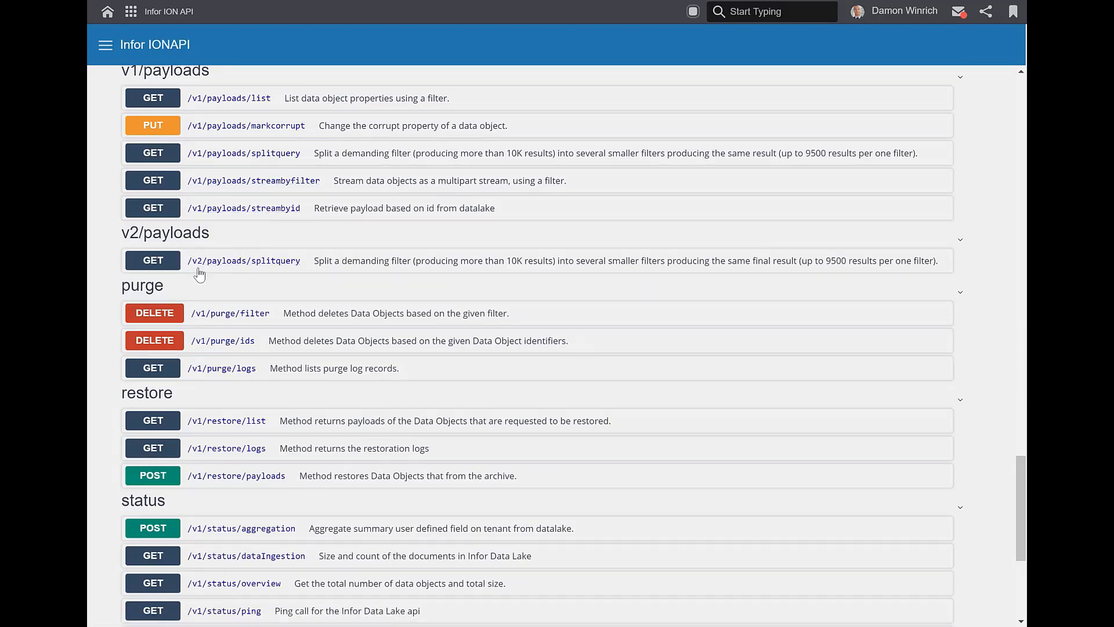
{"action": "left_click", "coordinate": [290, 261]}
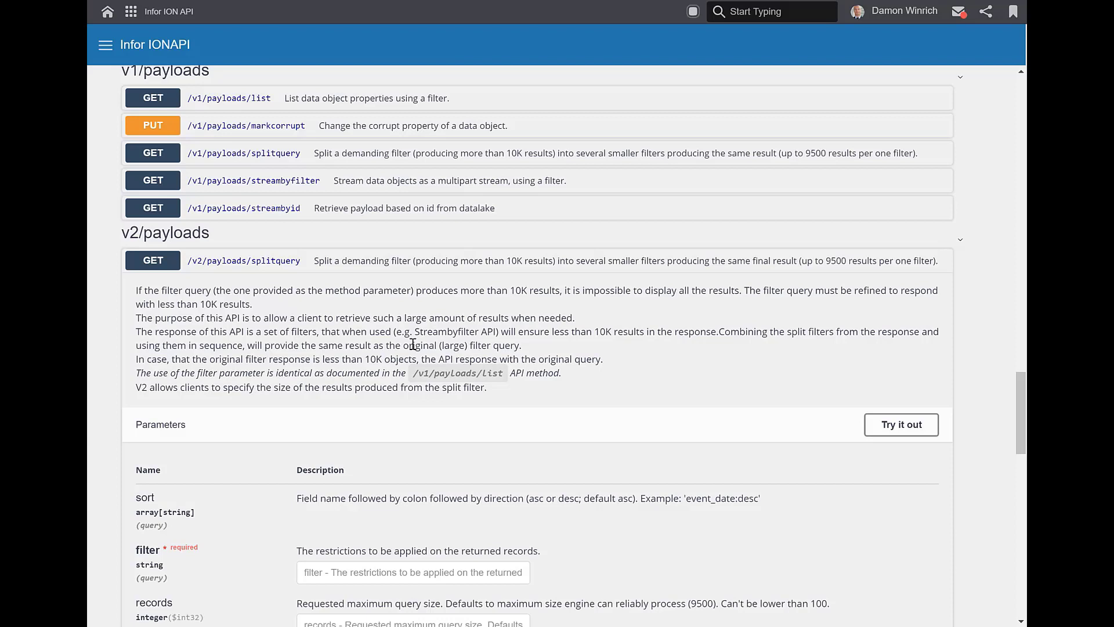
{"action": "left_click", "coordinate": [274, 267]}
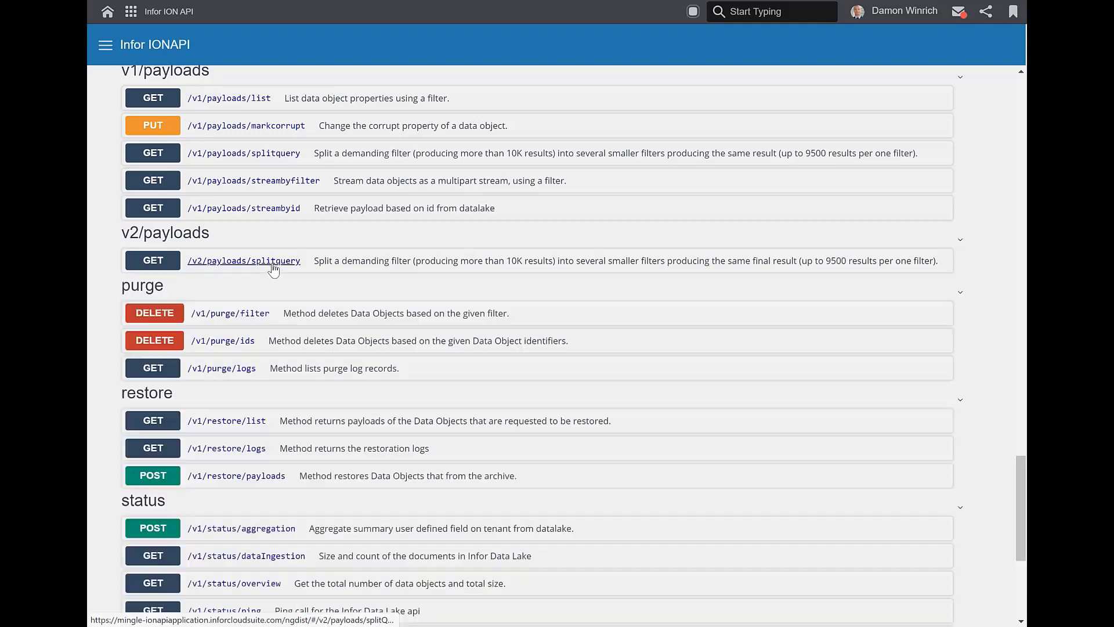